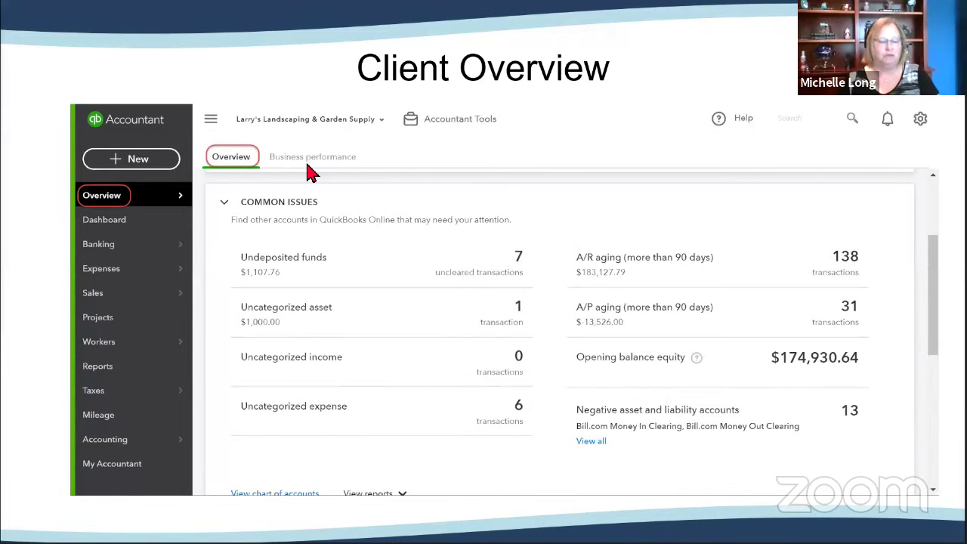
- Switch to QuickBooks Online in Chrome and expand the Company Setup section of the client overview
key(alt+Tab)
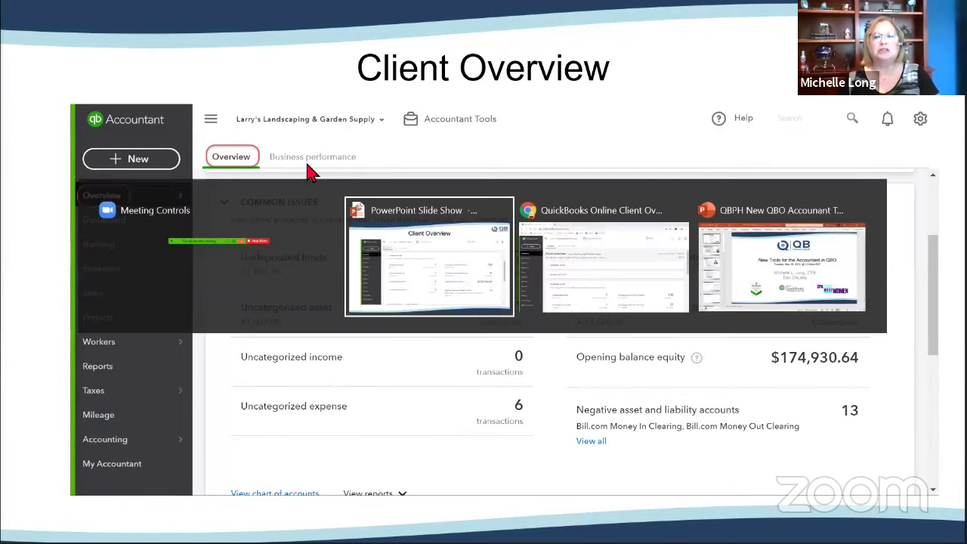
key(alt+Tab)
mouse_move(79, 189)
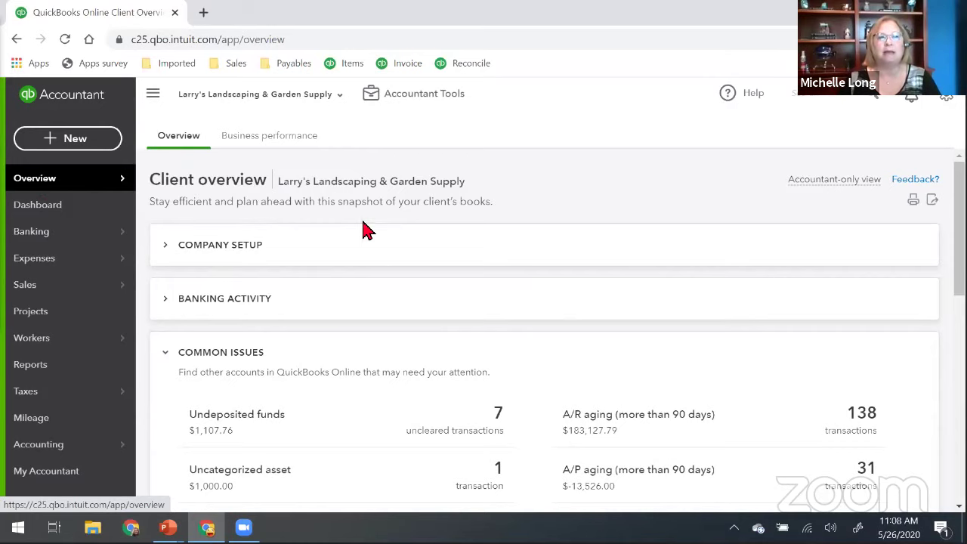
click(170, 251)
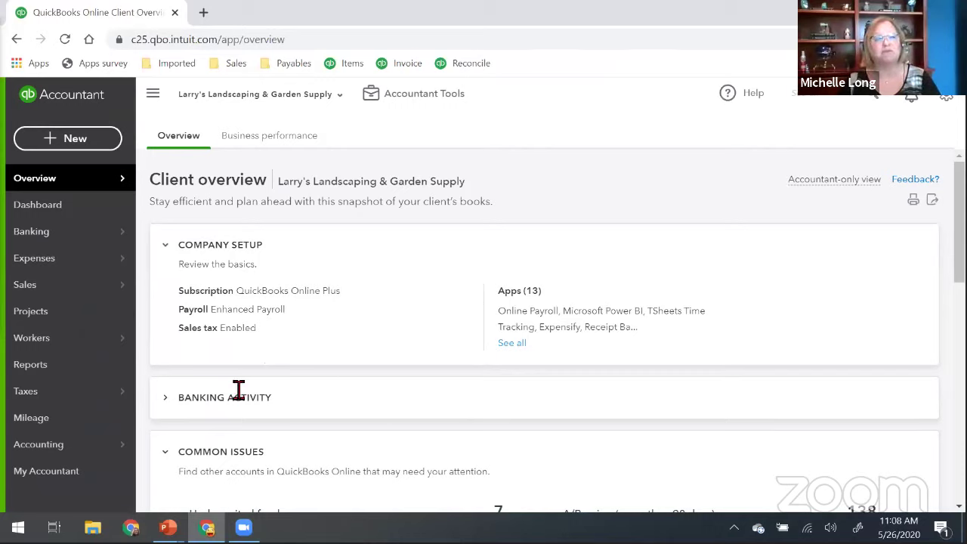
- Examine each account's unreconciled transactions and reconciled-through date in the Banking Activity section, and leave the section collapsed
click(198, 401)
scroll(339, 360, down, 5)
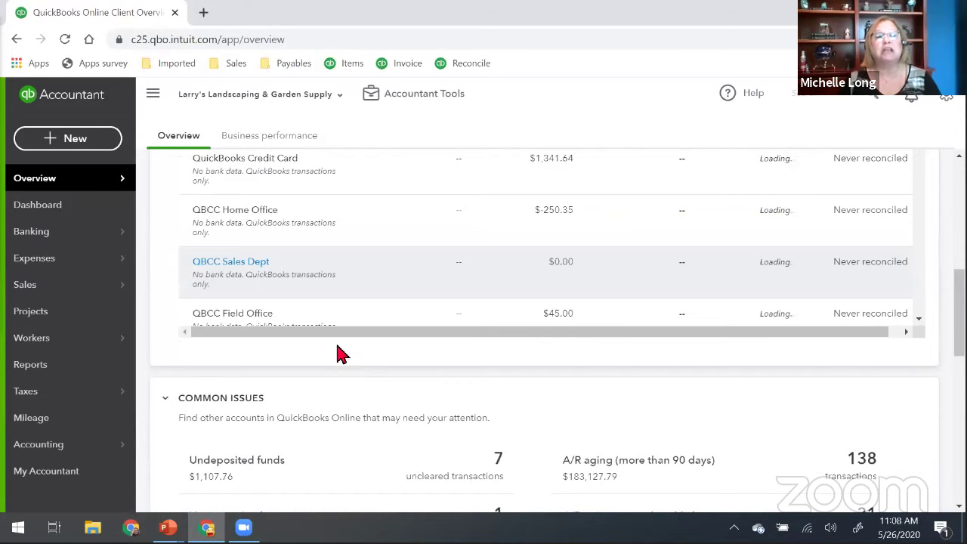
scroll(339, 352, up, 5)
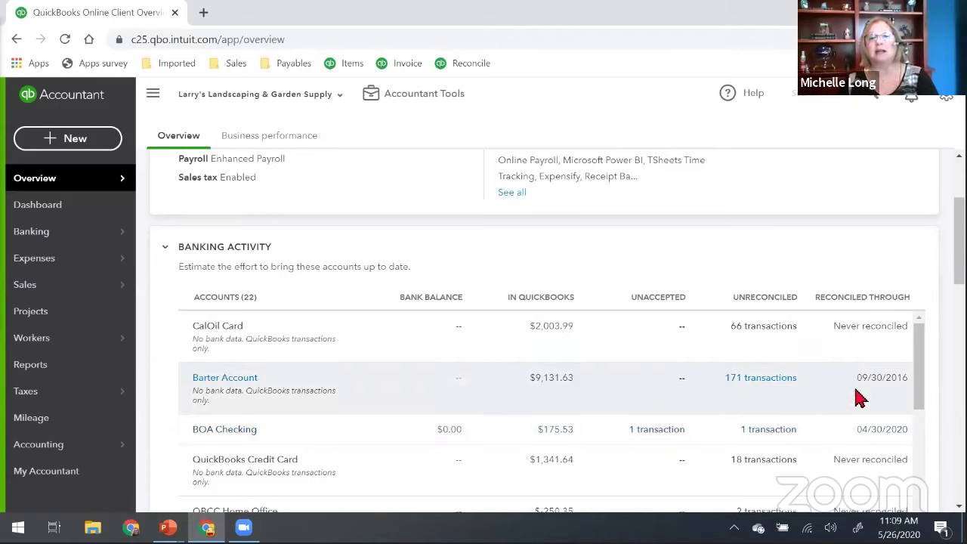
scroll(876, 398, down, 2)
scroll(882, 359, up, 2)
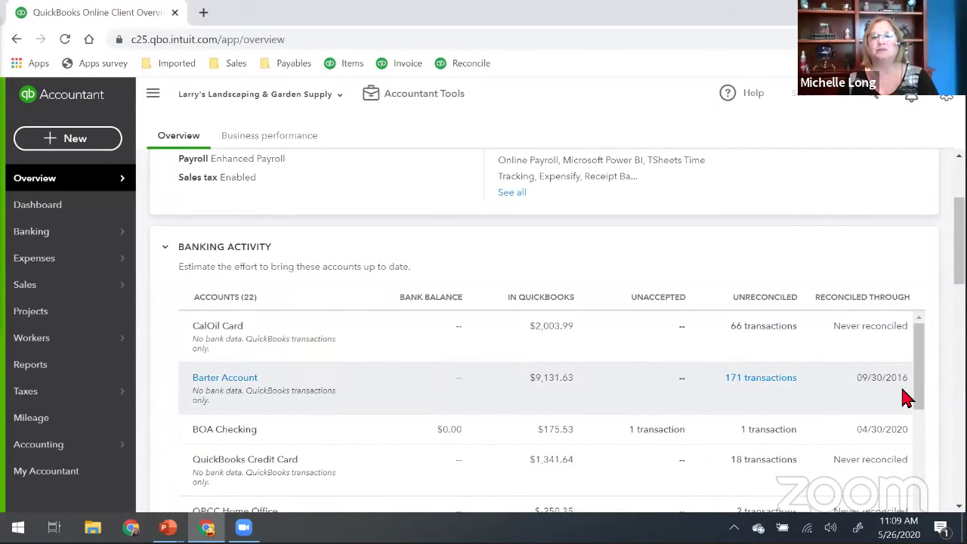
scroll(891, 393, down, 2)
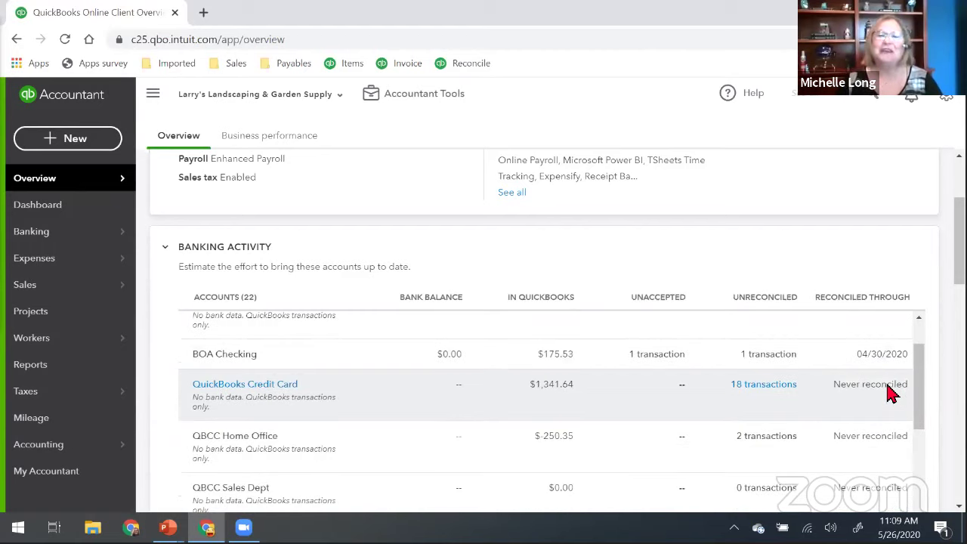
scroll(891, 392, down, 12)
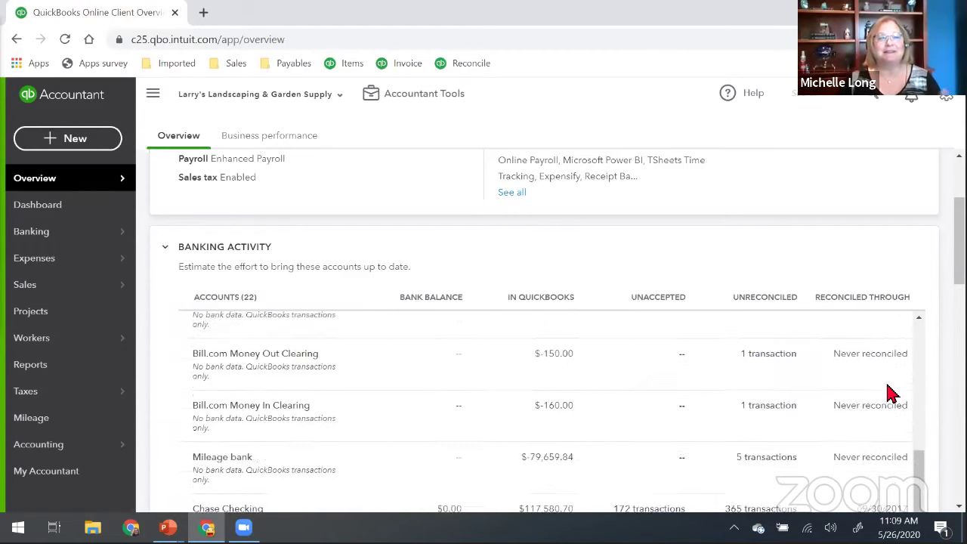
scroll(891, 393, down, 10)
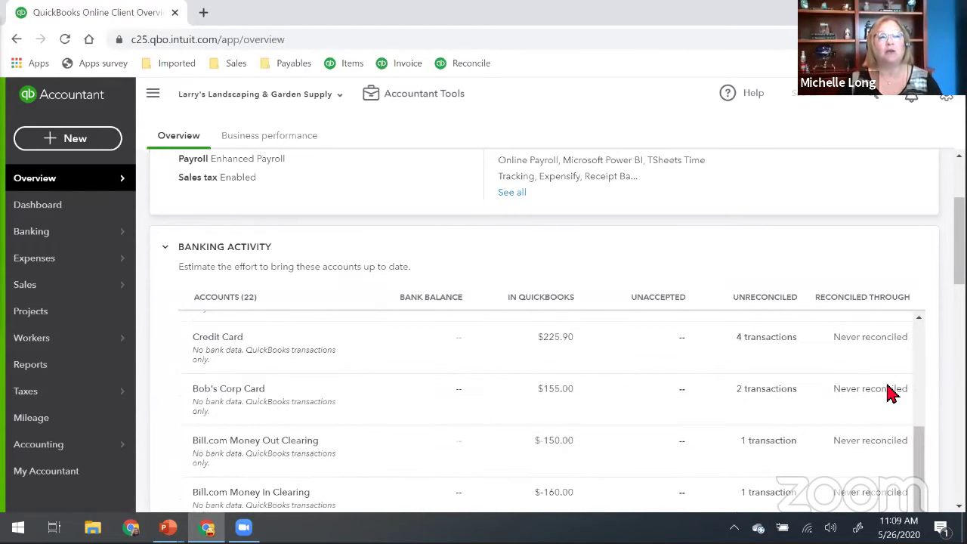
click(189, 249)
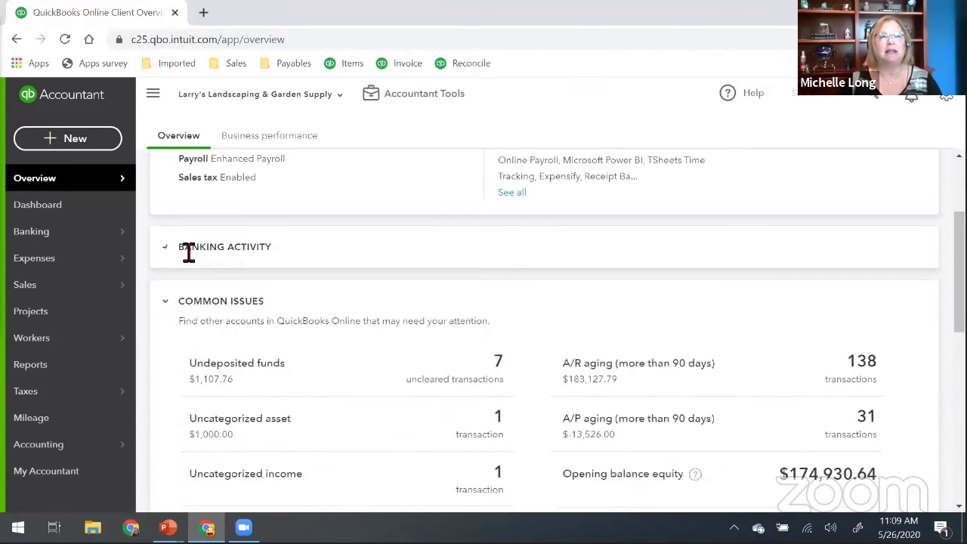
- Open the Undeposited Funds register from Common Issues and examine the reconciliation status of its transactions
scroll(208, 308, down, 1)
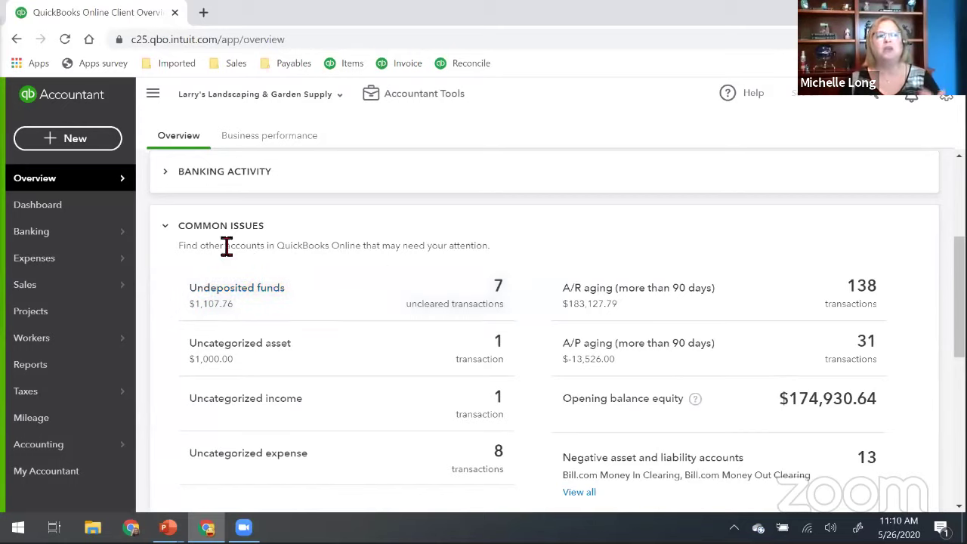
scroll(317, 248, down, 1)
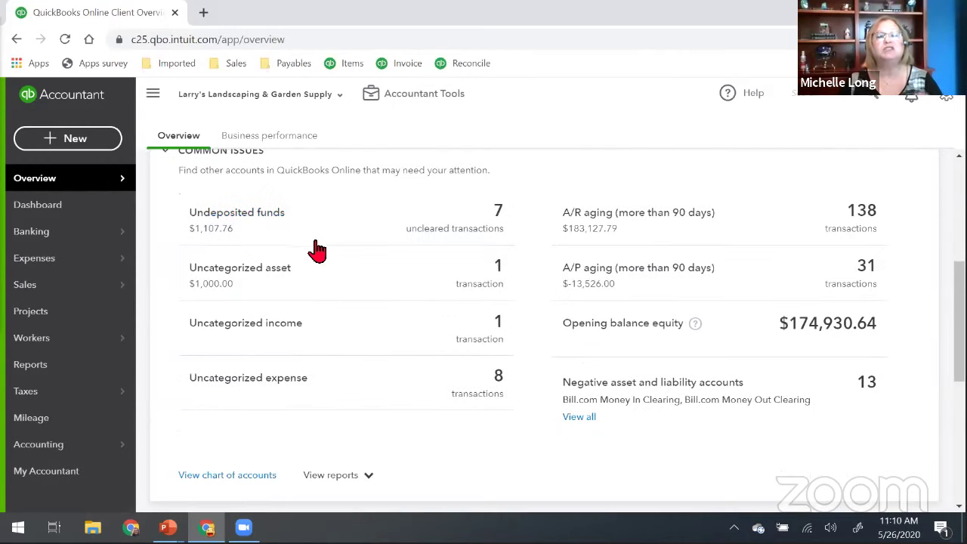
scroll(315, 249, up, 1)
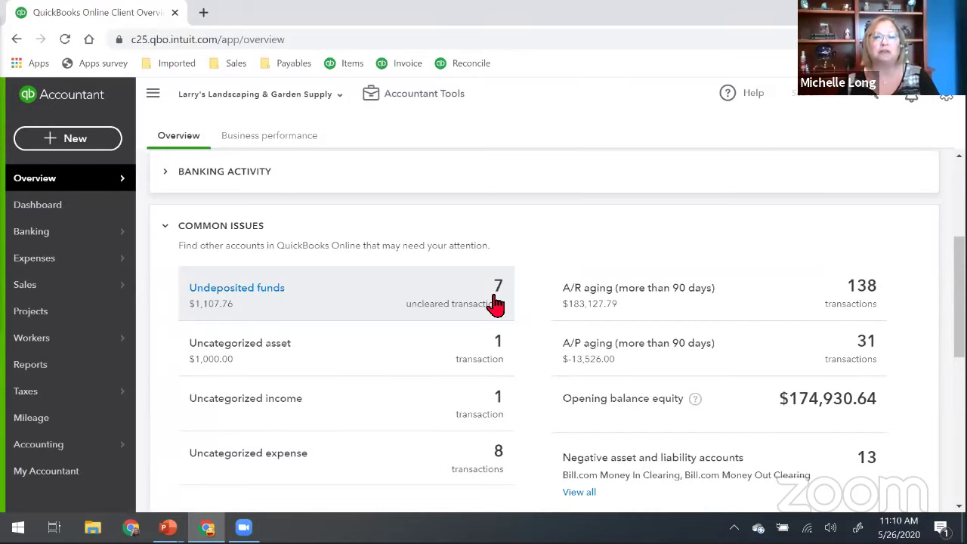
click(273, 292)
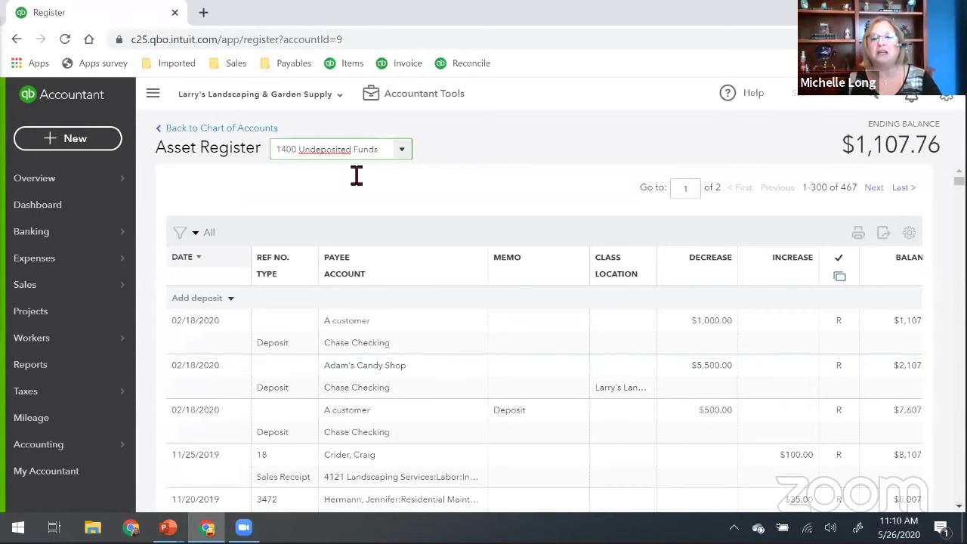
scroll(518, 339, down, 5)
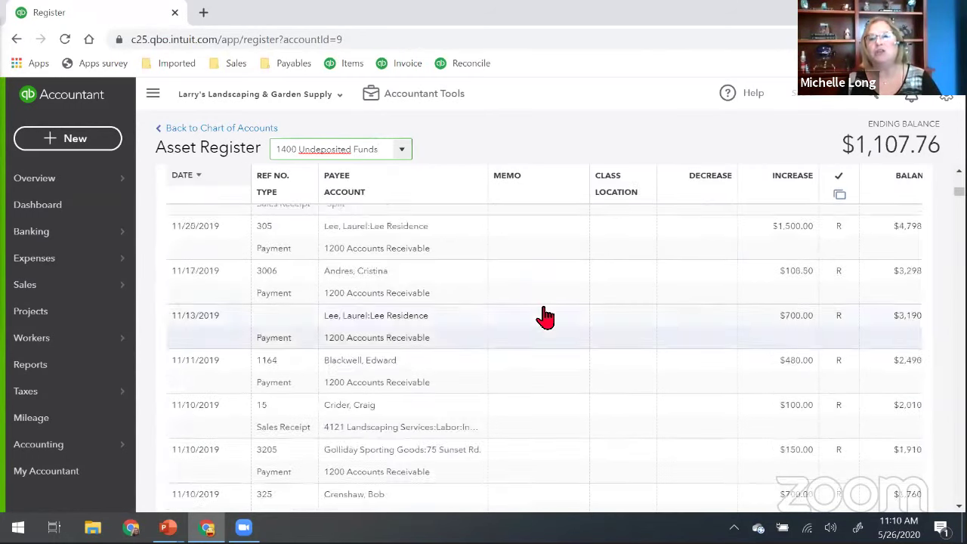
scroll(545, 317, down, 5)
scroll(822, 403, down, 4)
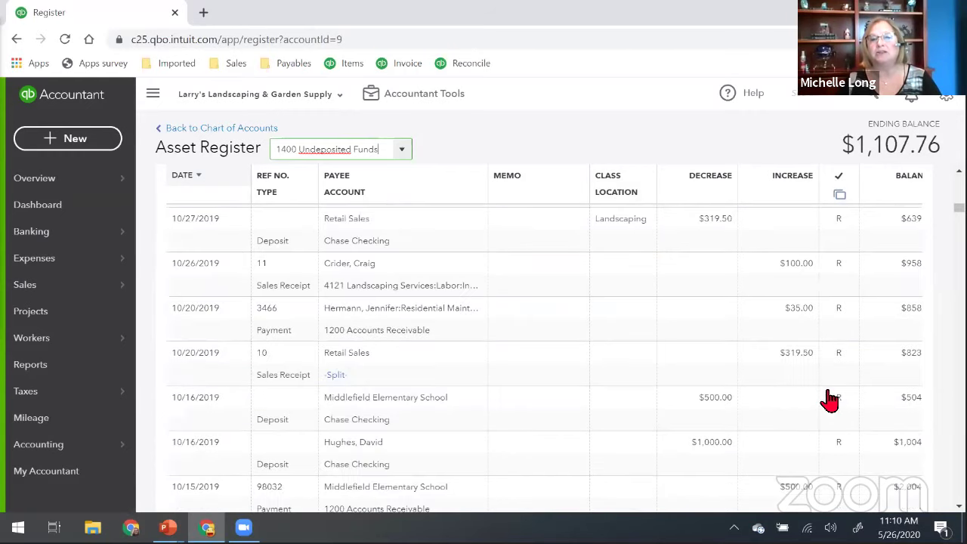
scroll(829, 401, down, 15)
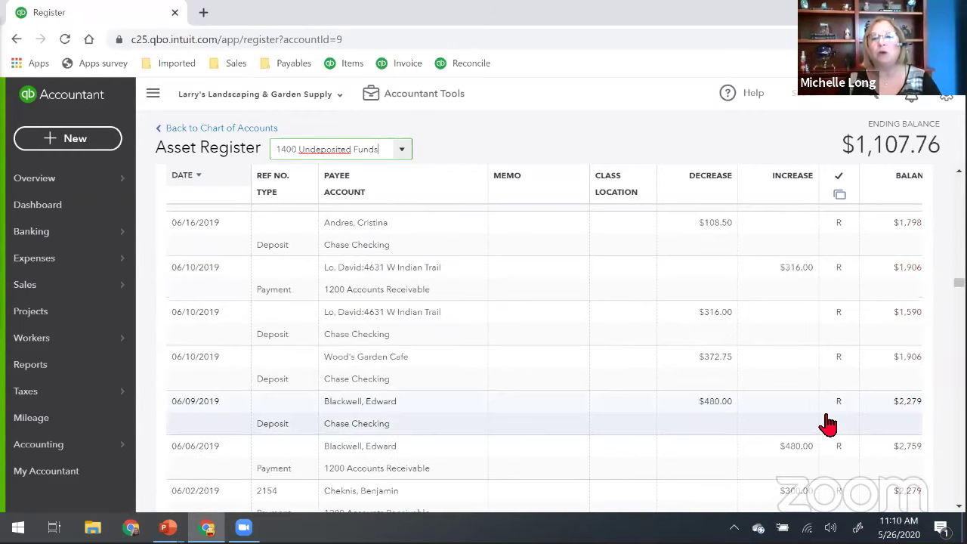
scroll(828, 424, down, 3)
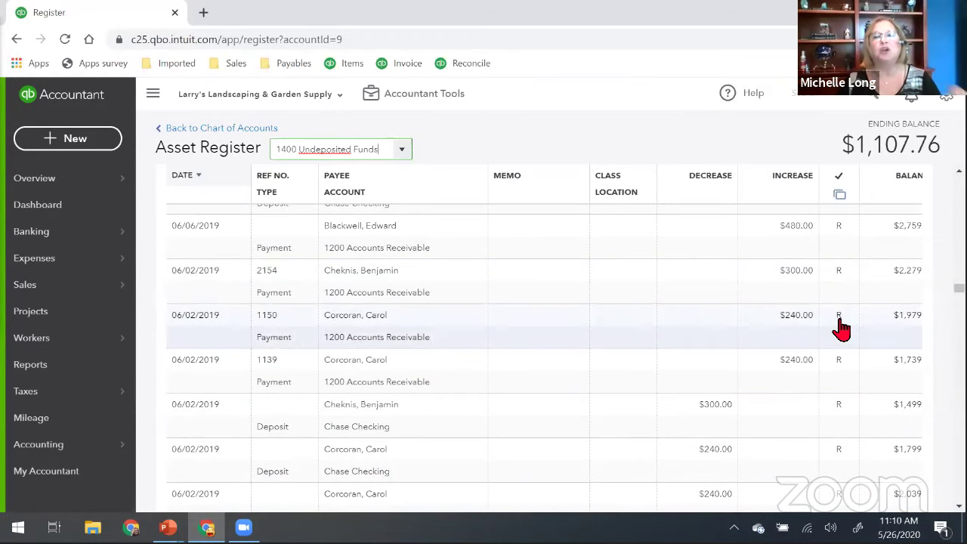
drag(958, 289, 958, 177)
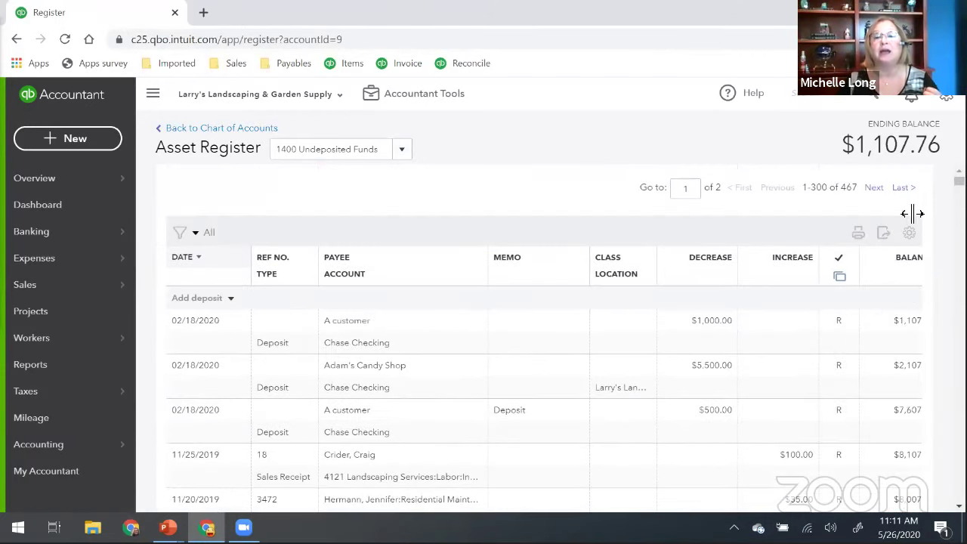
- Return to the client overview and review its Common Issues and Transaction Volume sections
click(826, 364)
key(alt+Left)
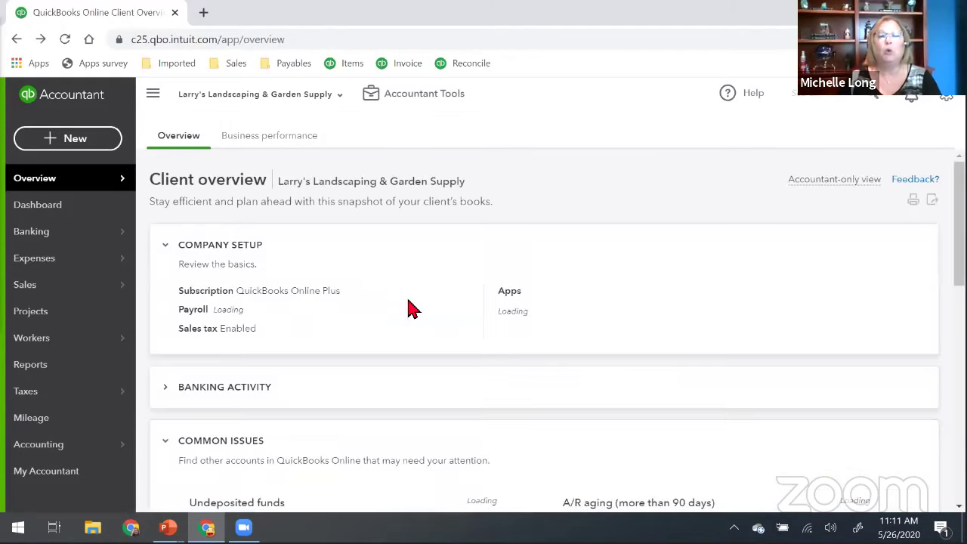
scroll(406, 311, down, 4)
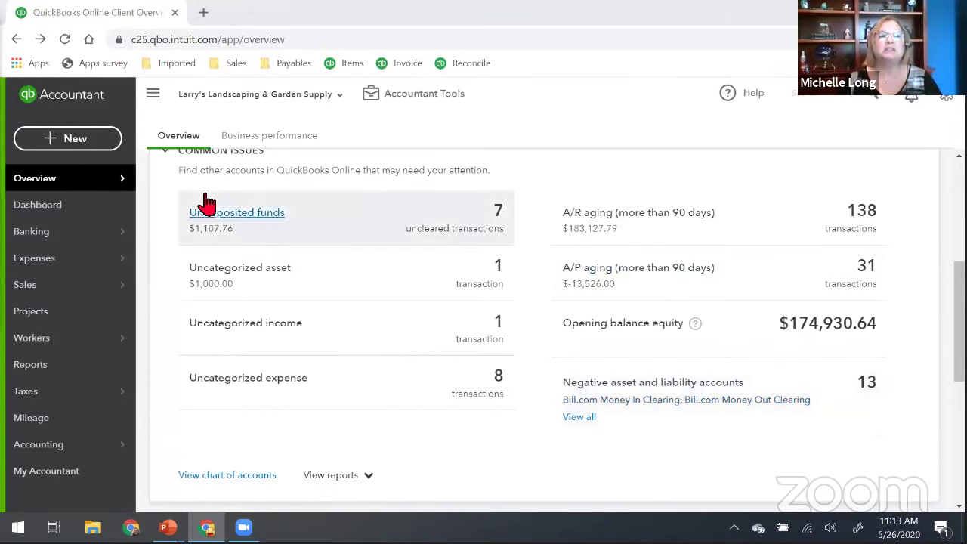
scroll(253, 361, down, 3)
scroll(252, 360, down, 3)
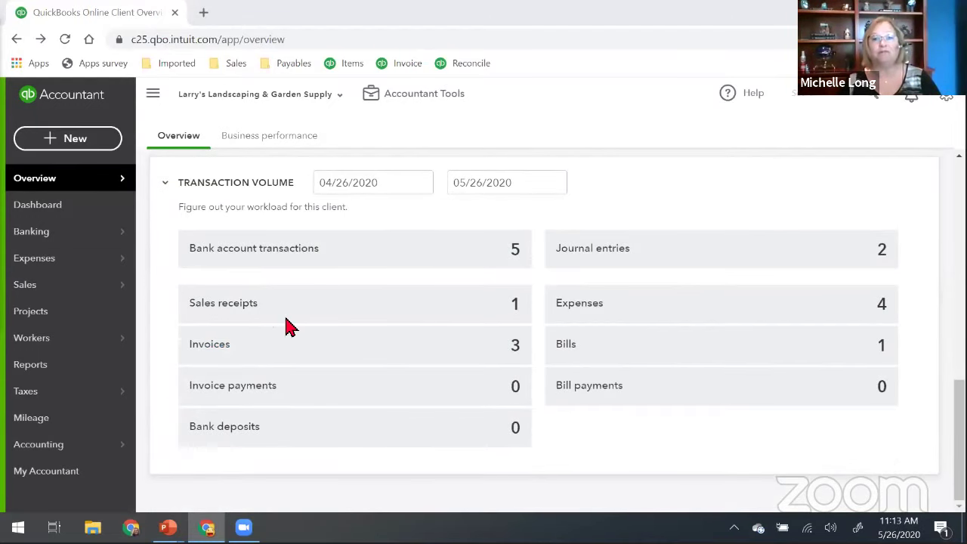
scroll(289, 326, up, 6)
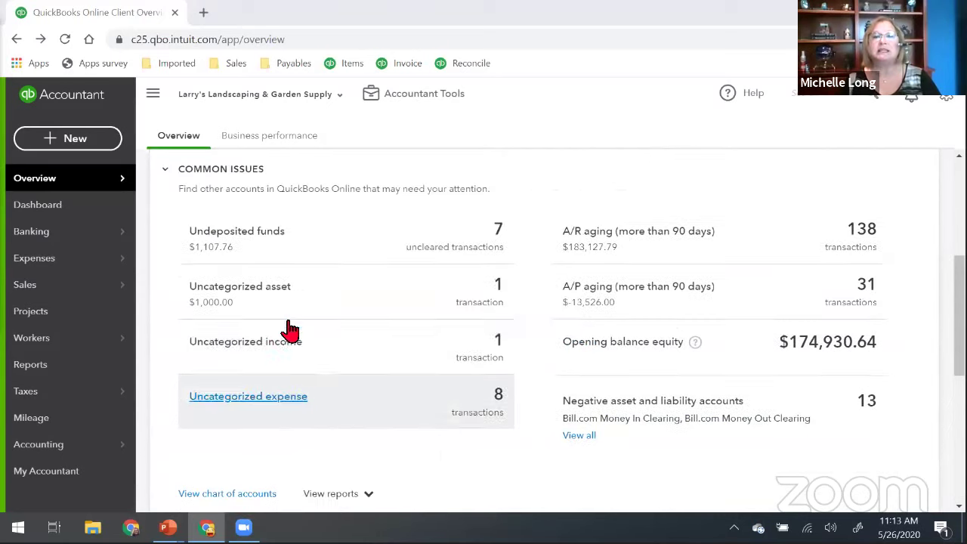
- Open the Month-end review (Bookkeeping review) tool and look over its open issues and additional to-do items
click(397, 101)
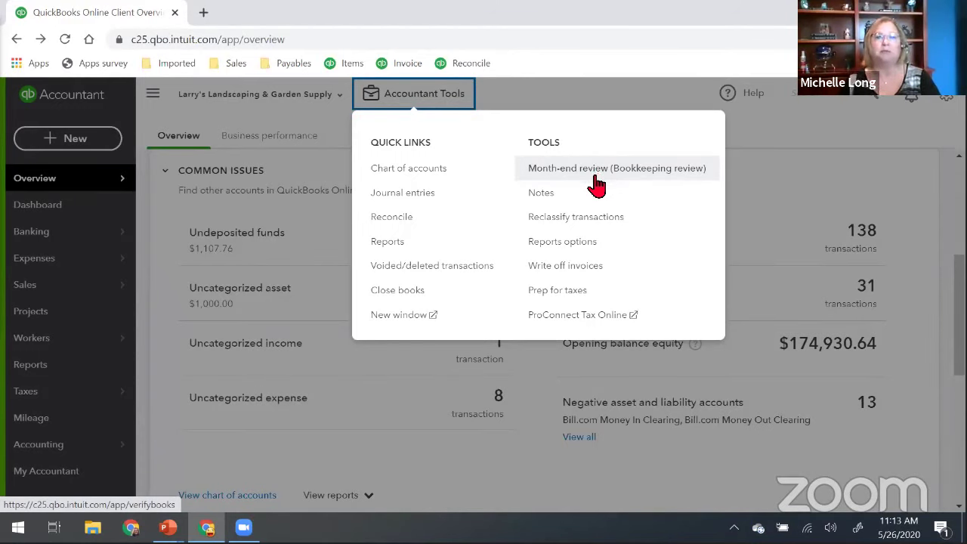
click(597, 180)
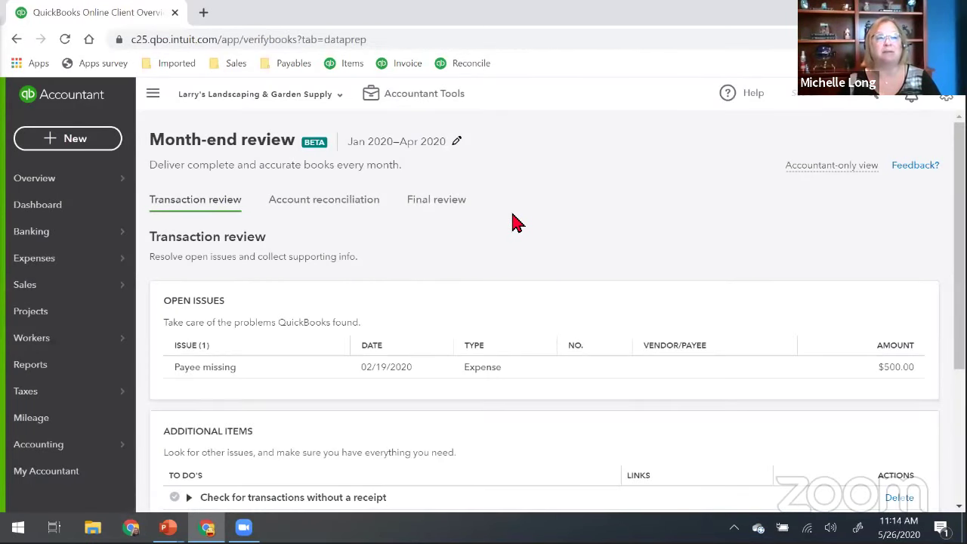
scroll(513, 220, down, 1)
scroll(513, 221, up, 1)
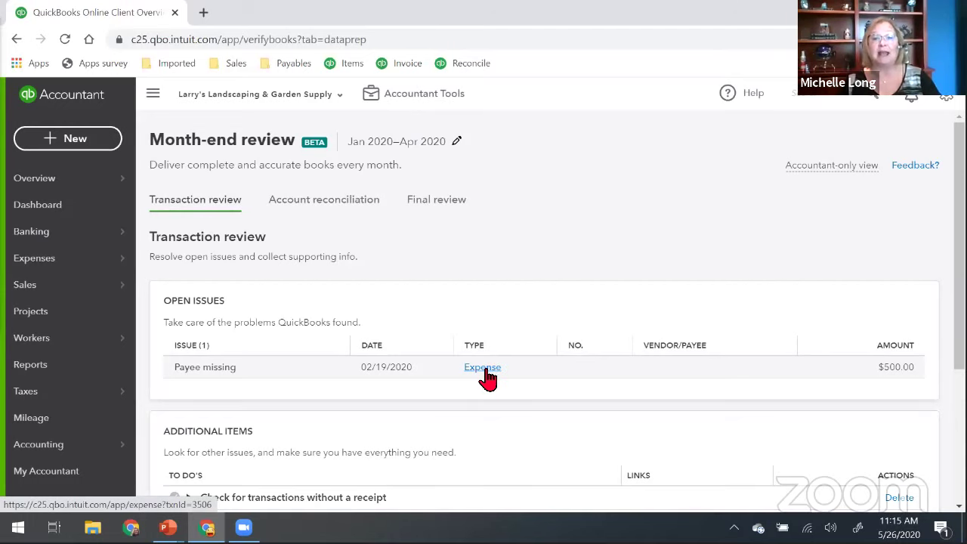
scroll(487, 377, down, 3)
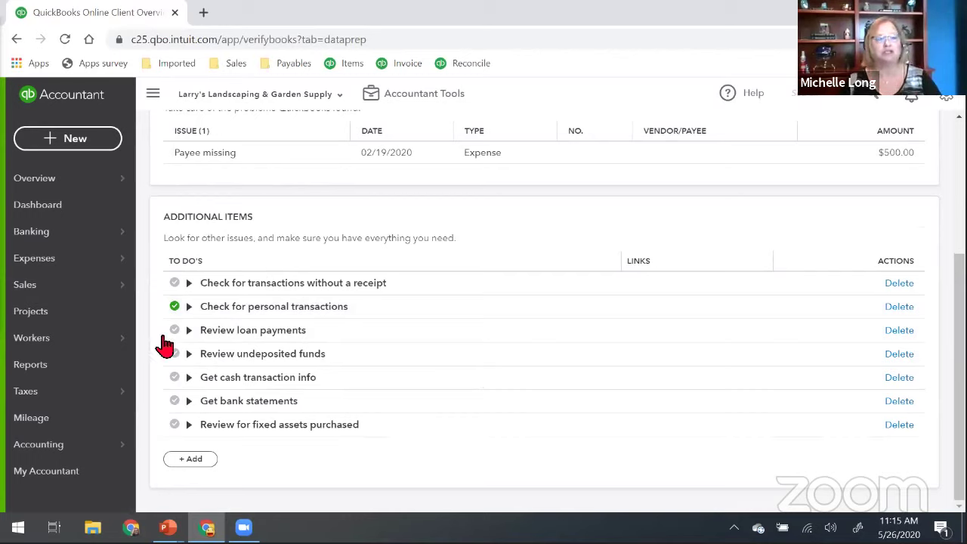
click(249, 482)
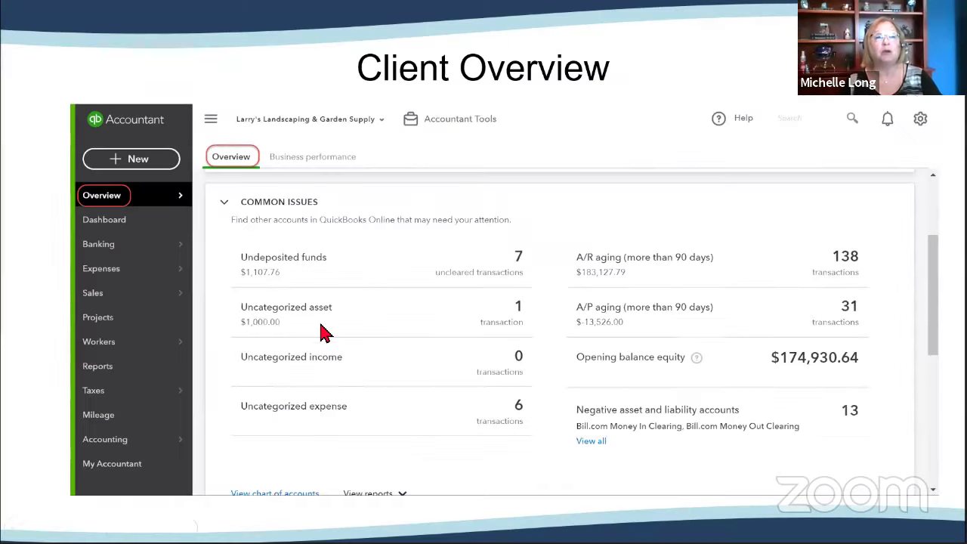
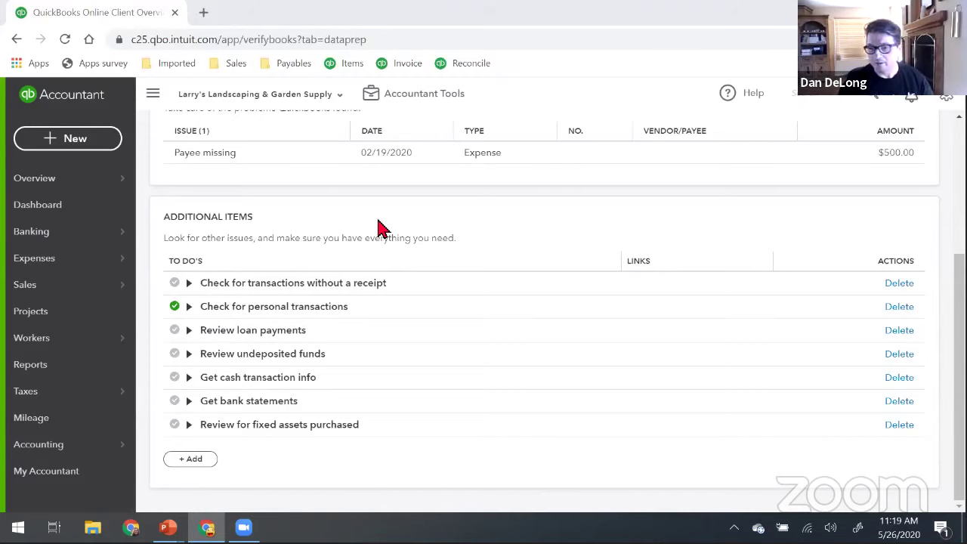
- Look over the available accountant tools, close the list and return to the Additional Items of the transaction review
scroll(381, 228, up, 3)
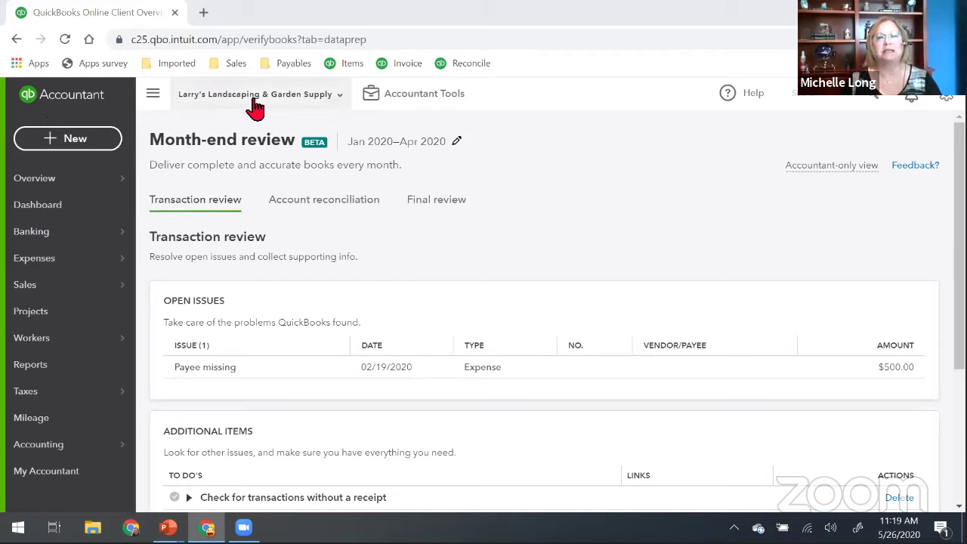
click(410, 103)
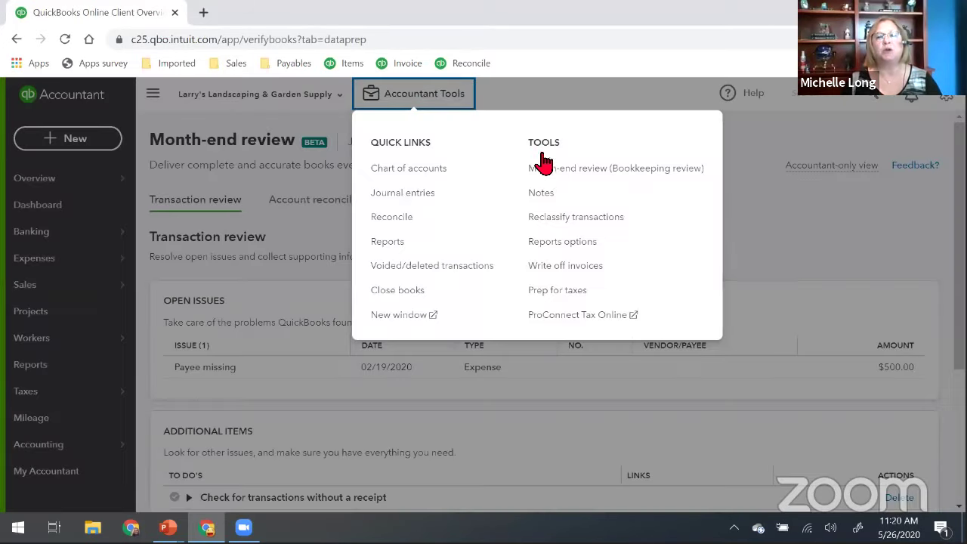
click(746, 250)
scroll(293, 318, down, 2)
scroll(237, 298, down, 1)
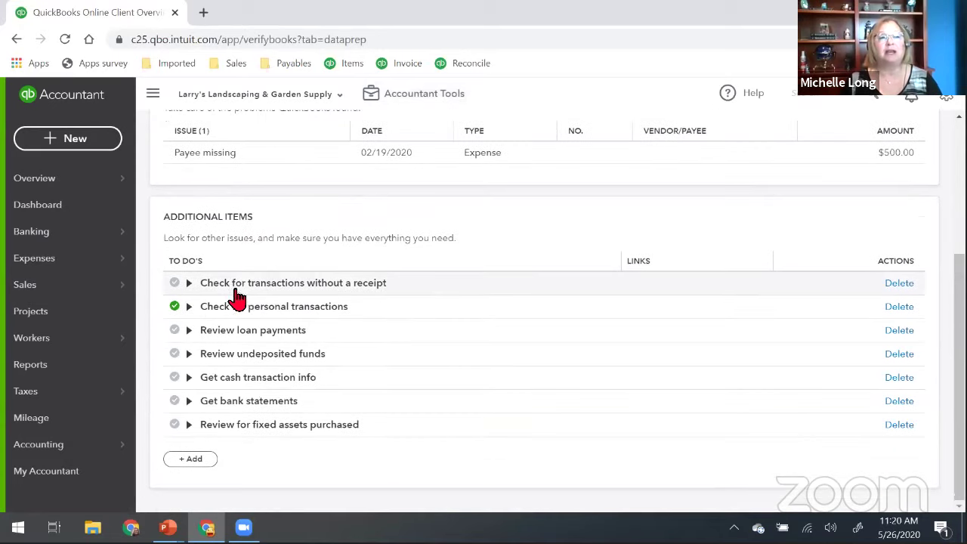
- Expand the to-dos for transactions without a receipt, personal transactions and loan payments to read their guidance
click(188, 285)
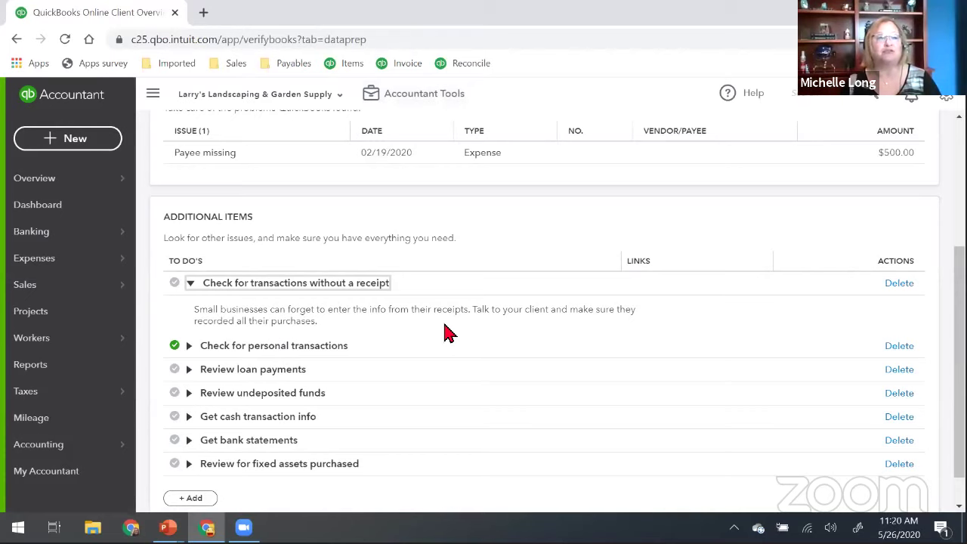
click(187, 349)
click(188, 347)
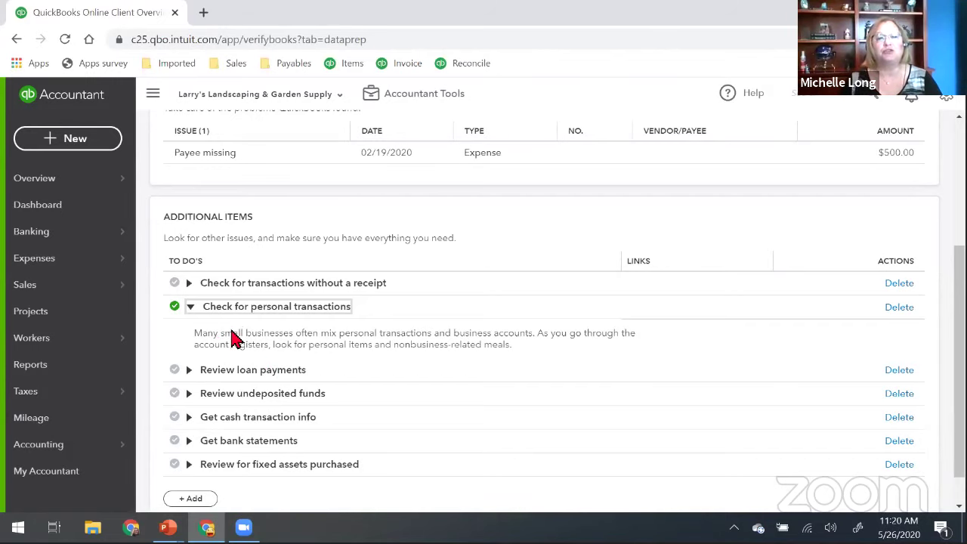
click(190, 370)
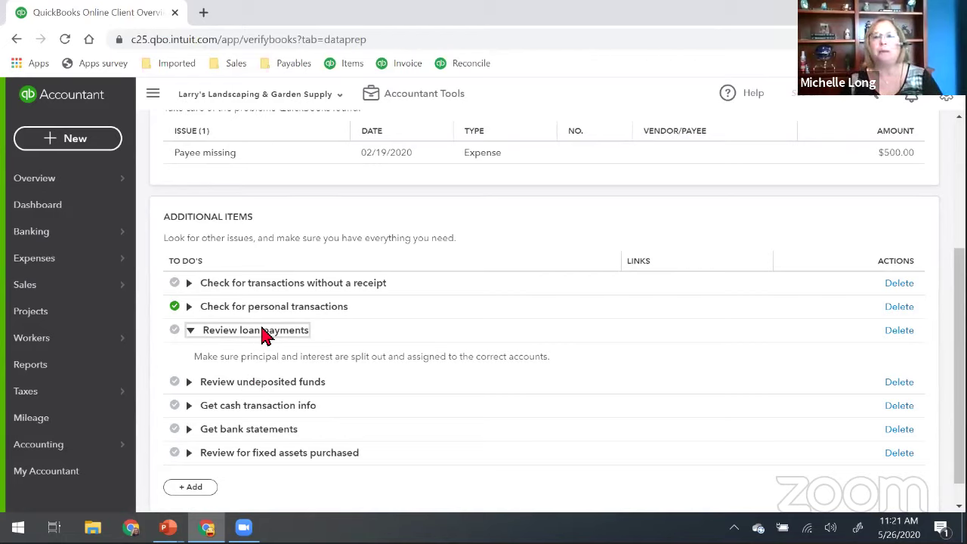
- Expand the to-dos for undeposited funds and cash transaction info to read their guidance
click(260, 386)
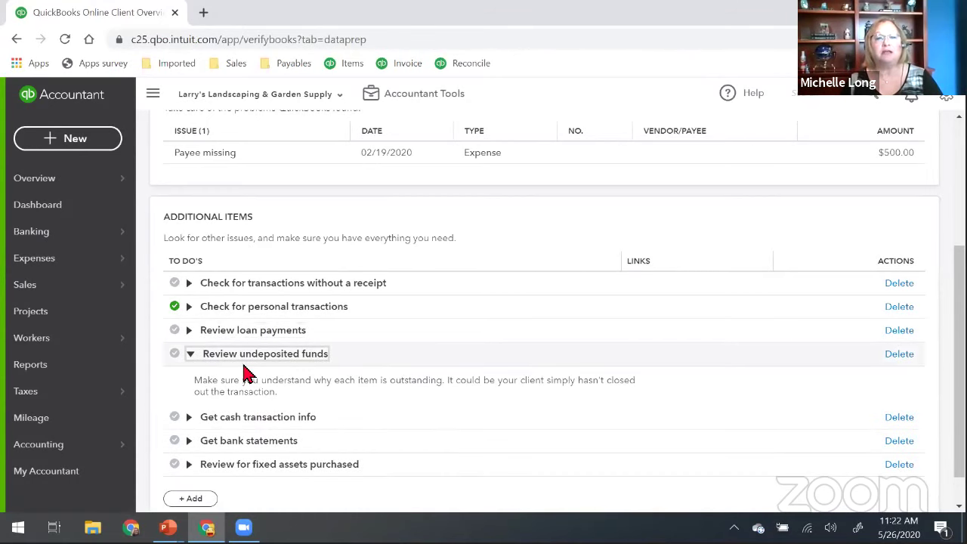
click(208, 420)
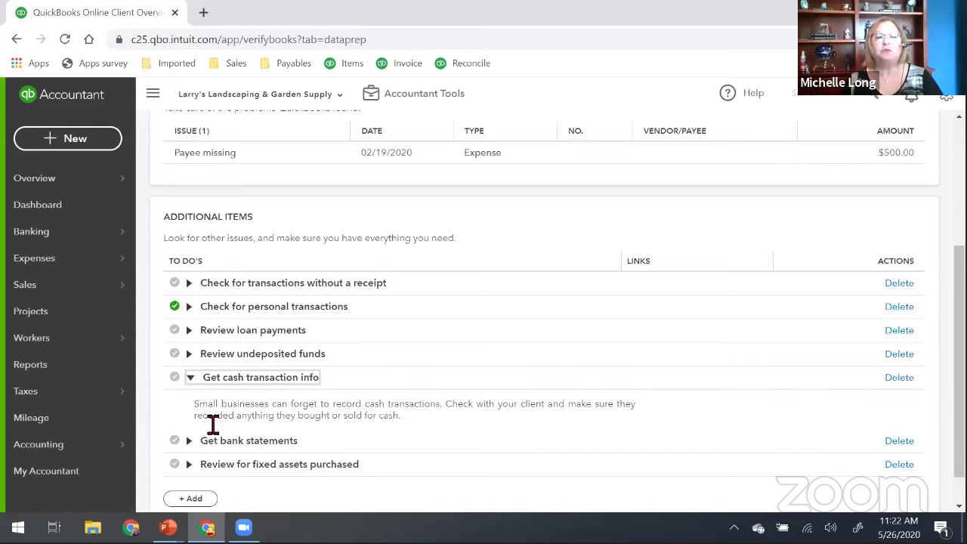
scroll(268, 400, down, 1)
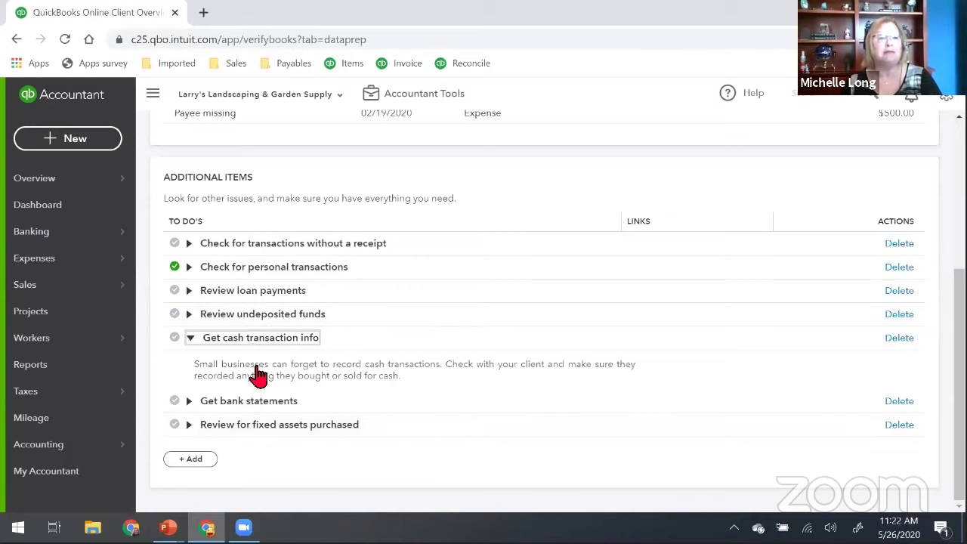
- Add a new to-do to the transaction review's Additional Items titled "Check depreciation expense was recorded"
click(194, 461)
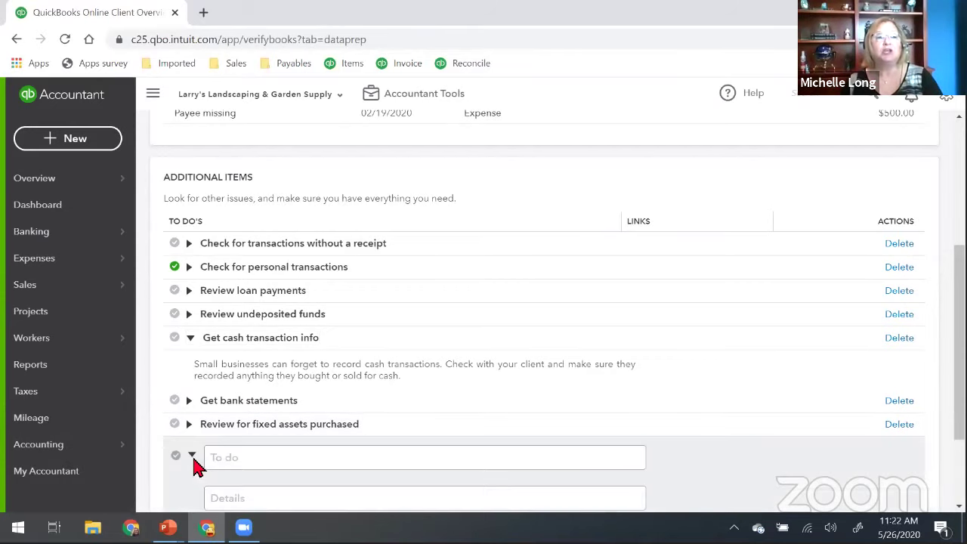
click(243, 458)
text(Check)
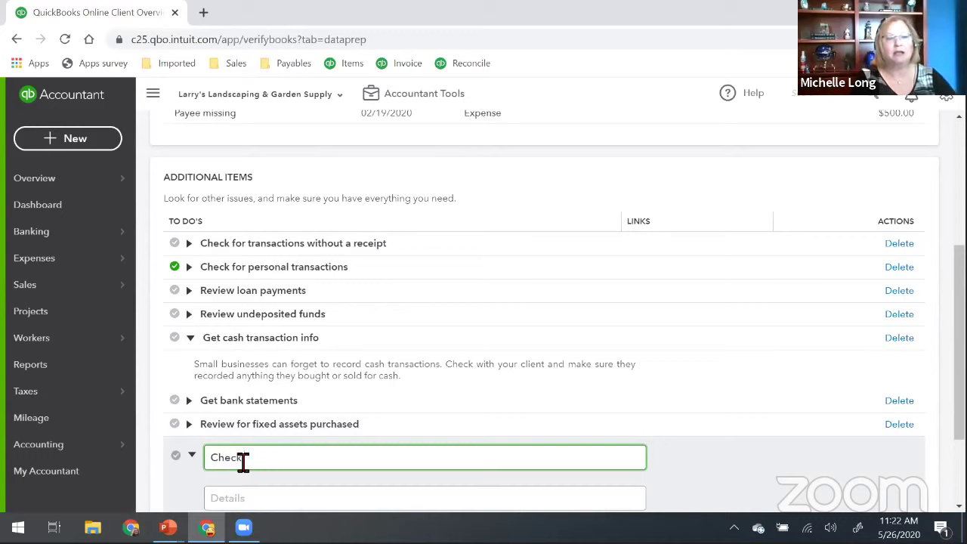
text( depreciati)
key(BackSpace)
key(BackSpace)
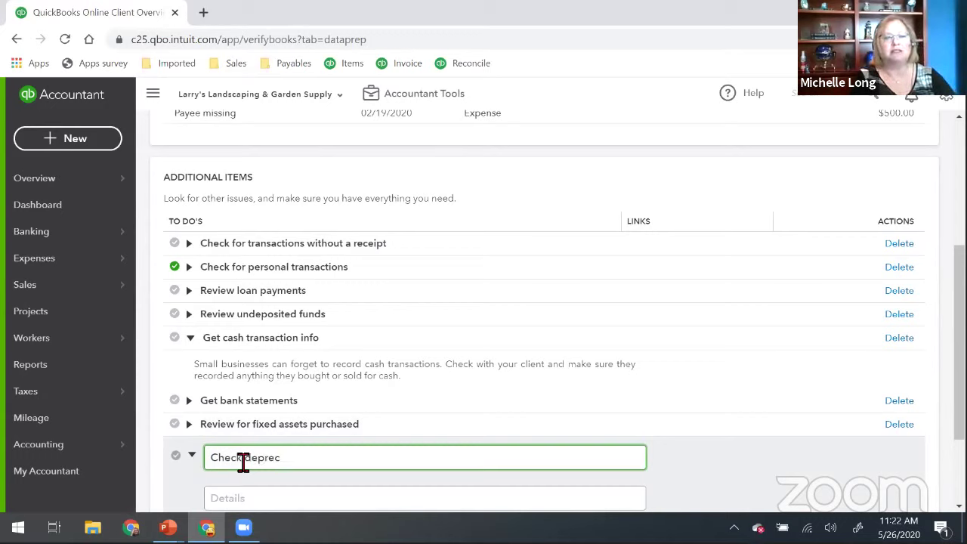
text(iation expen)
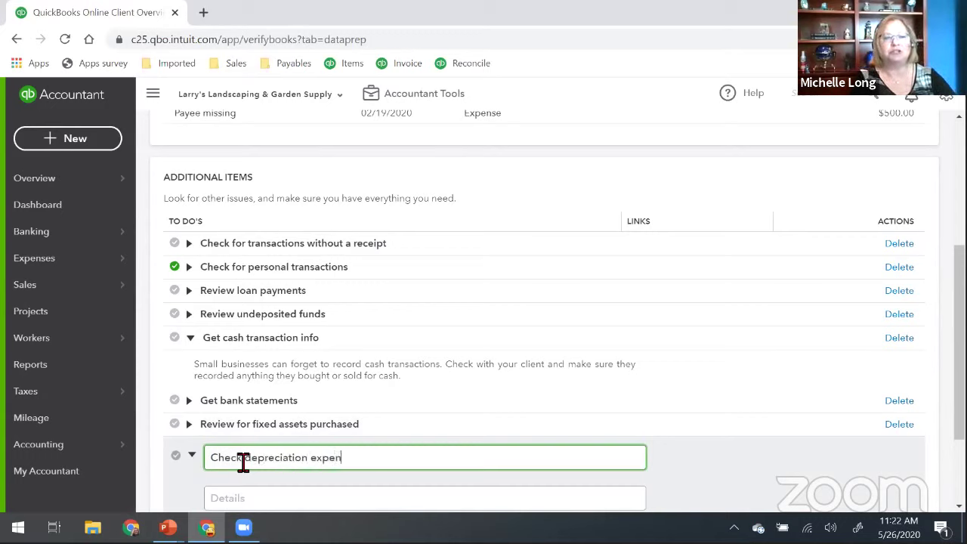
text(se was recorded)
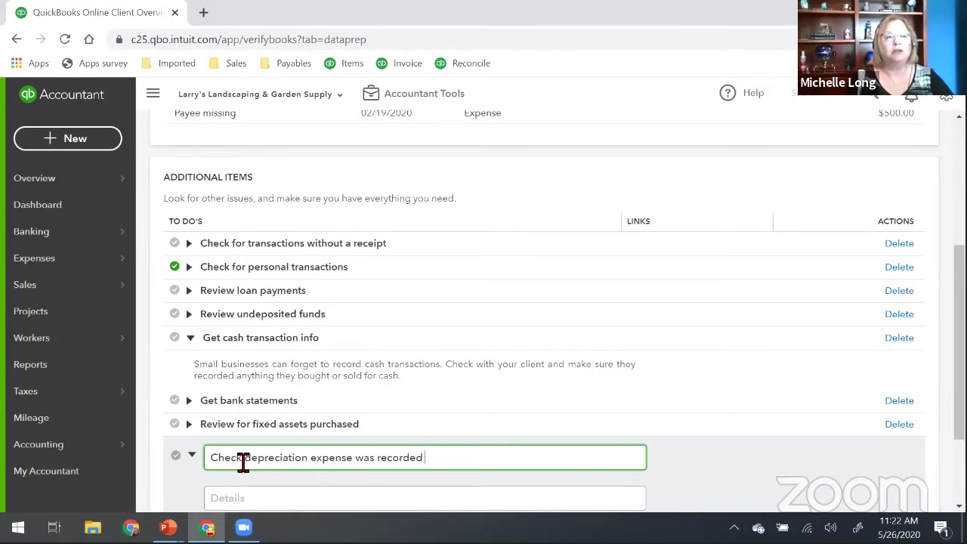
- Enter the details "make sure entries for deprec were made" for the depreciation to-do, save it and look over the list
scroll(226, 446, down, 3)
click(279, 380)
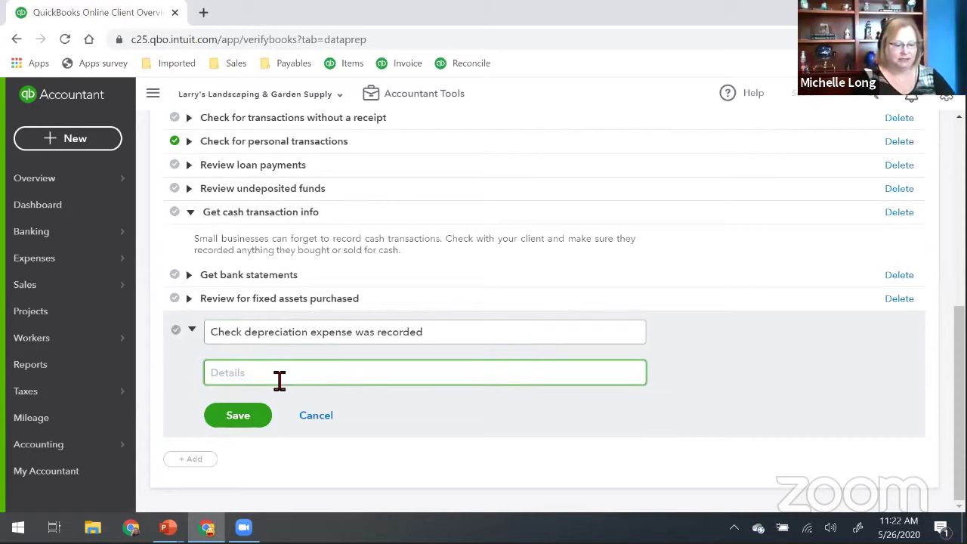
text(make sure)
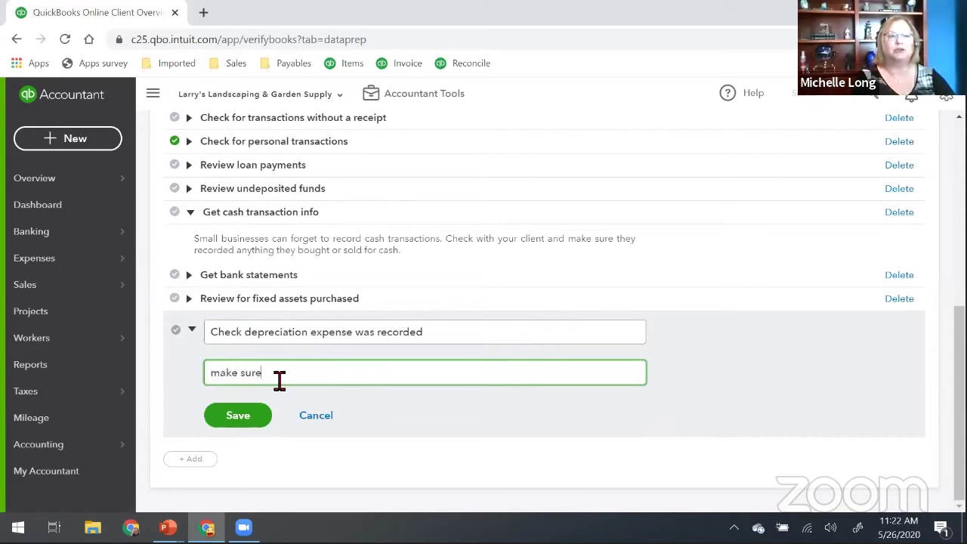
text( entries for)
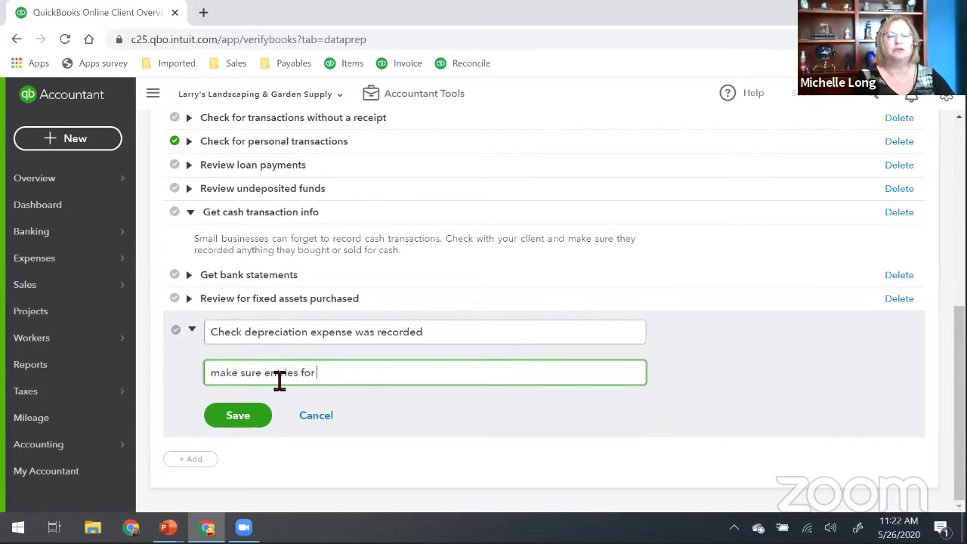
text( deprec w)
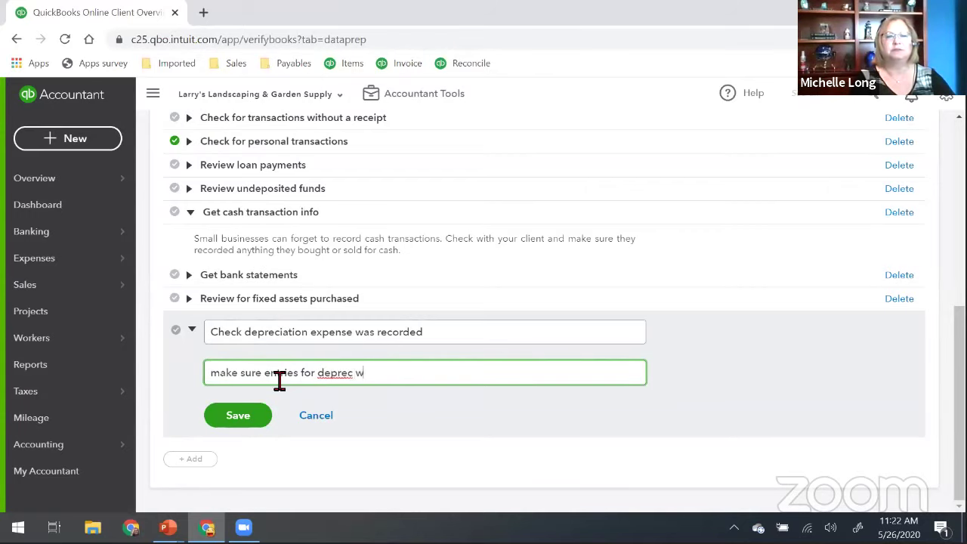
text(ere made)
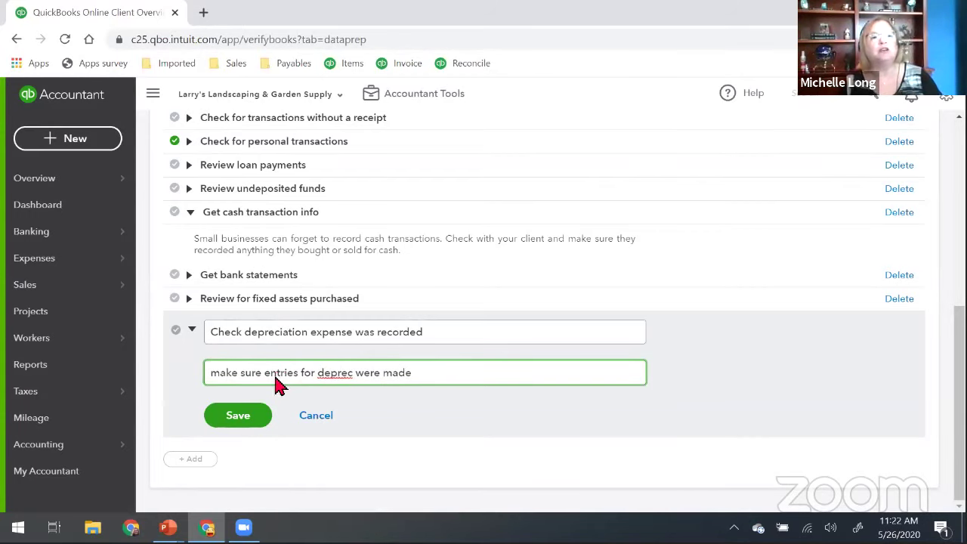
click(254, 415)
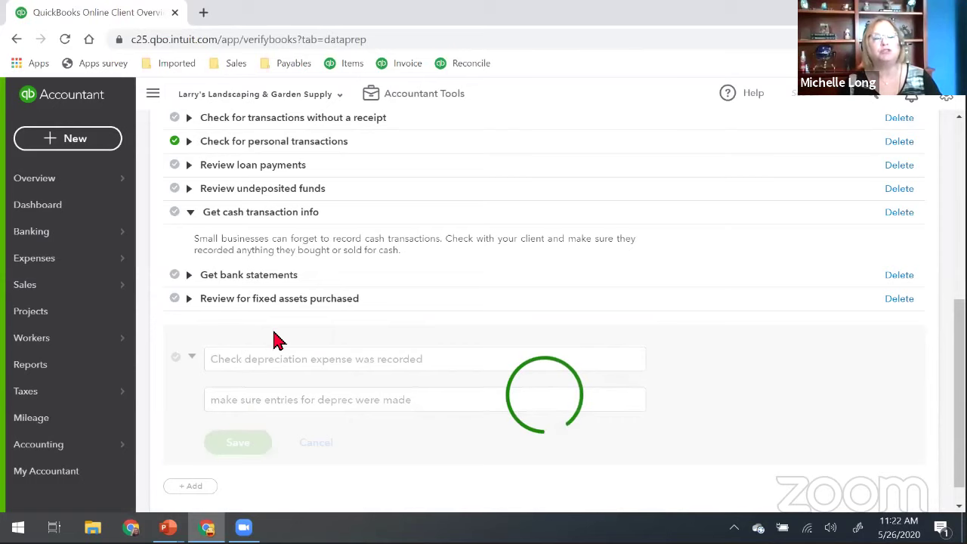
scroll(279, 351, down, 2)
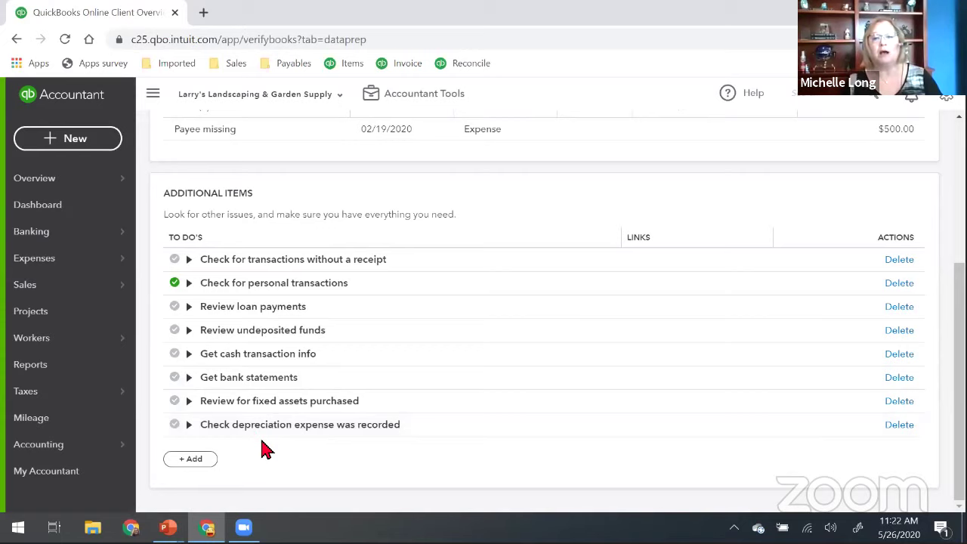
scroll(264, 449, up, 3)
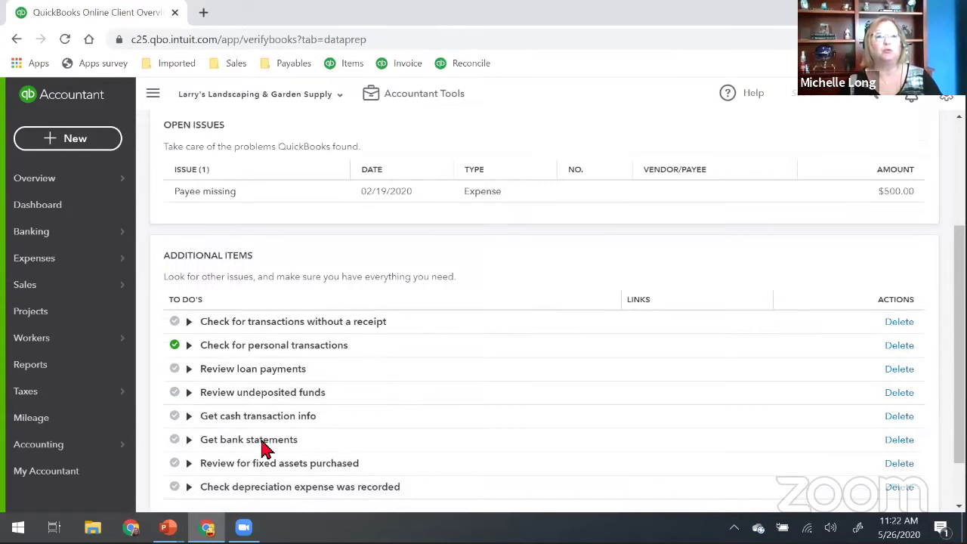
scroll(265, 449, down, 3)
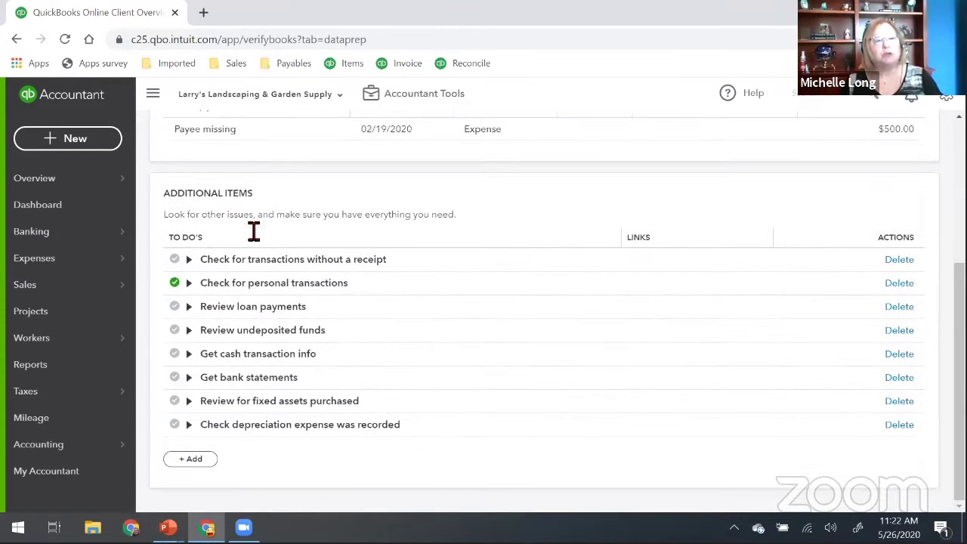
- Open the Reclassify transactions tool and display the transactions of the 6000 Advertising account
scroll(391, 151, up, 2)
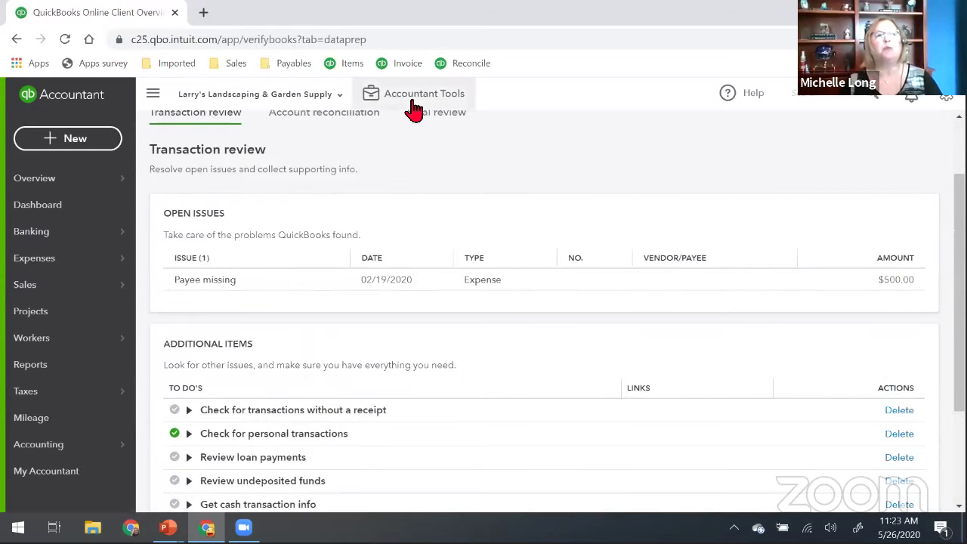
click(408, 105)
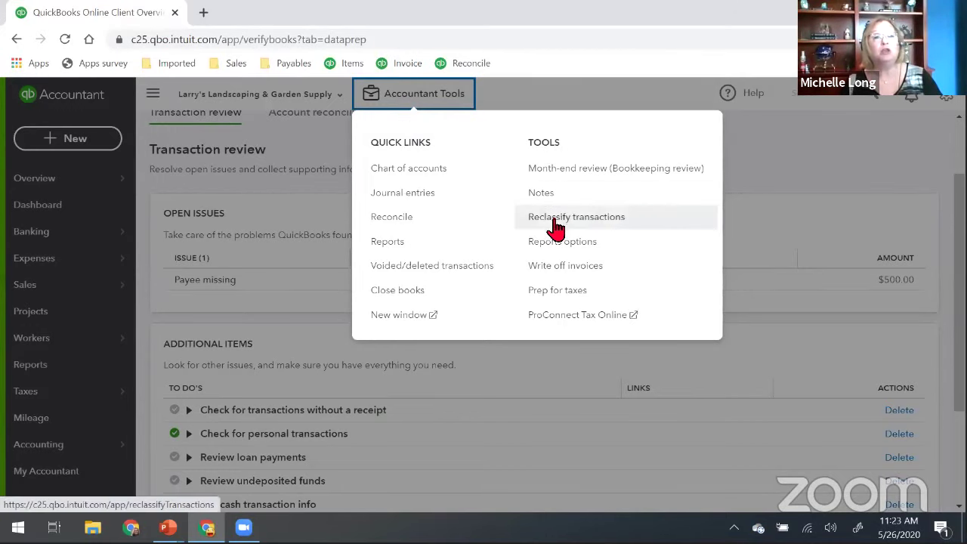
click(588, 225)
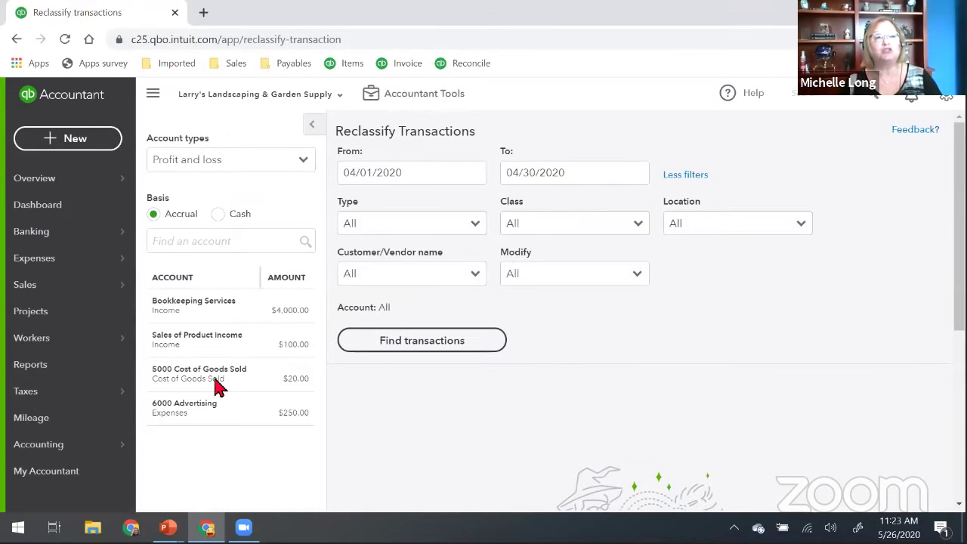
click(214, 412)
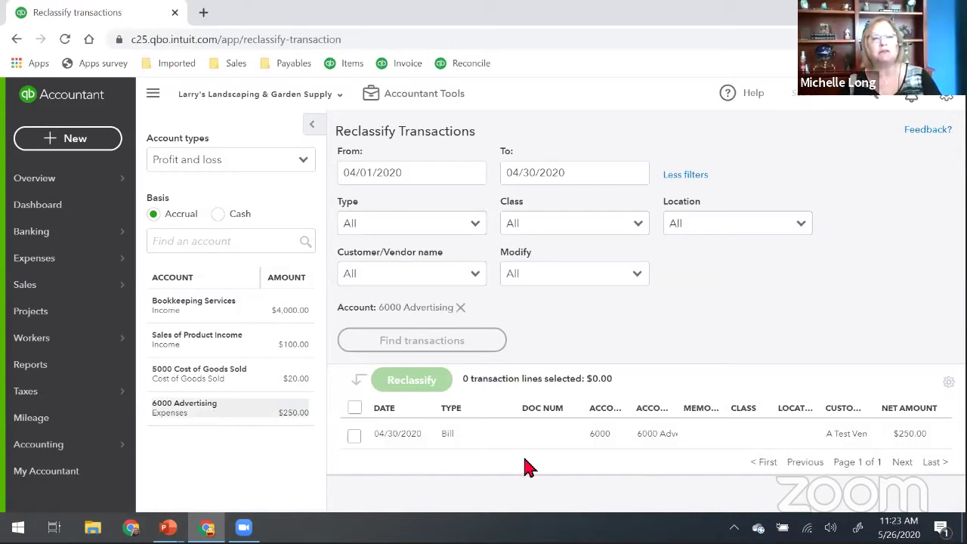
- Return to the Month-end review, look over the list of accountant tools and close it
click(412, 97)
click(568, 170)
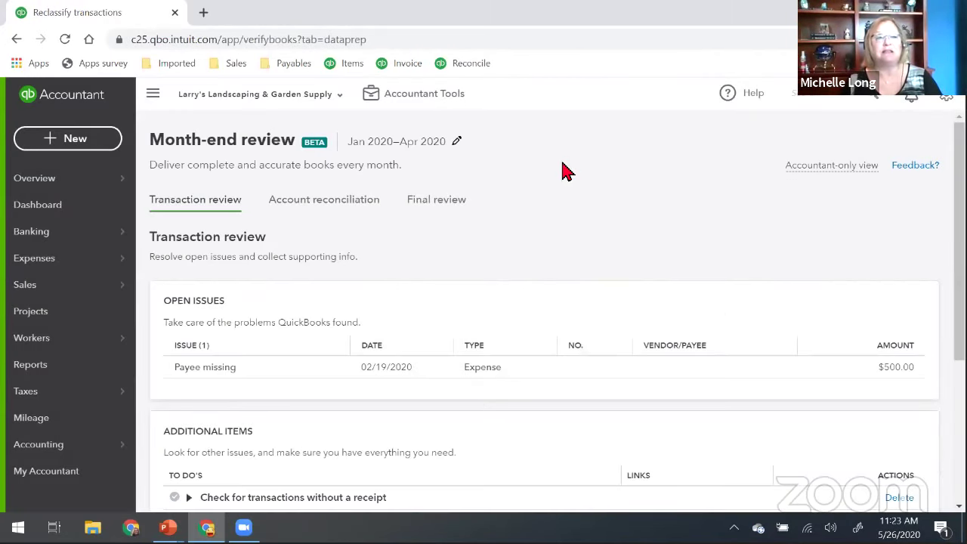
click(425, 99)
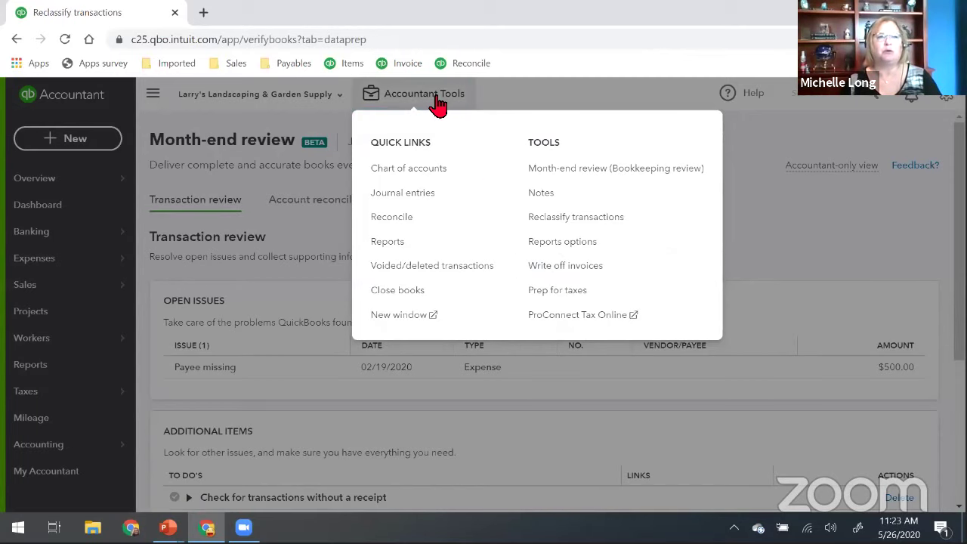
click(438, 104)
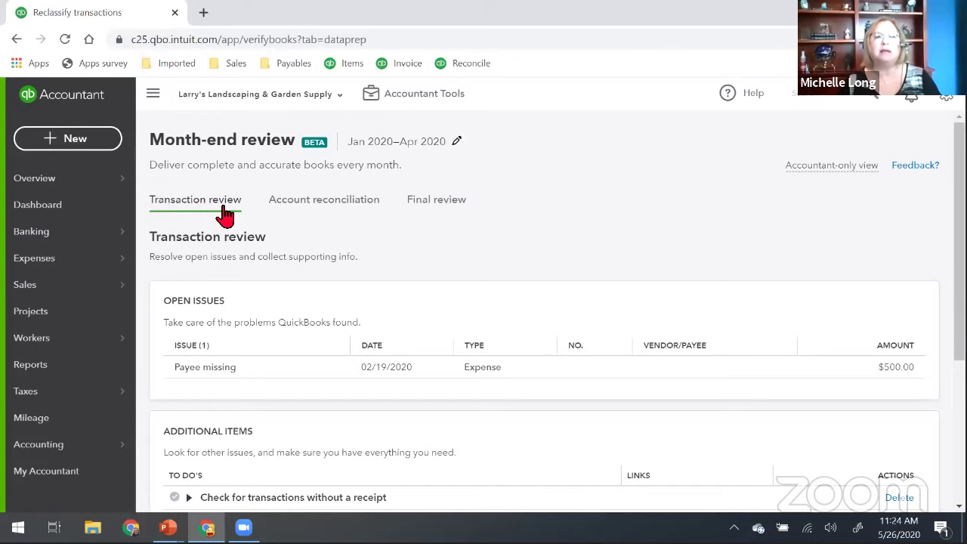
- Open the Account reconciliation section and examine the current reconciliation status of the accounts
click(338, 210)
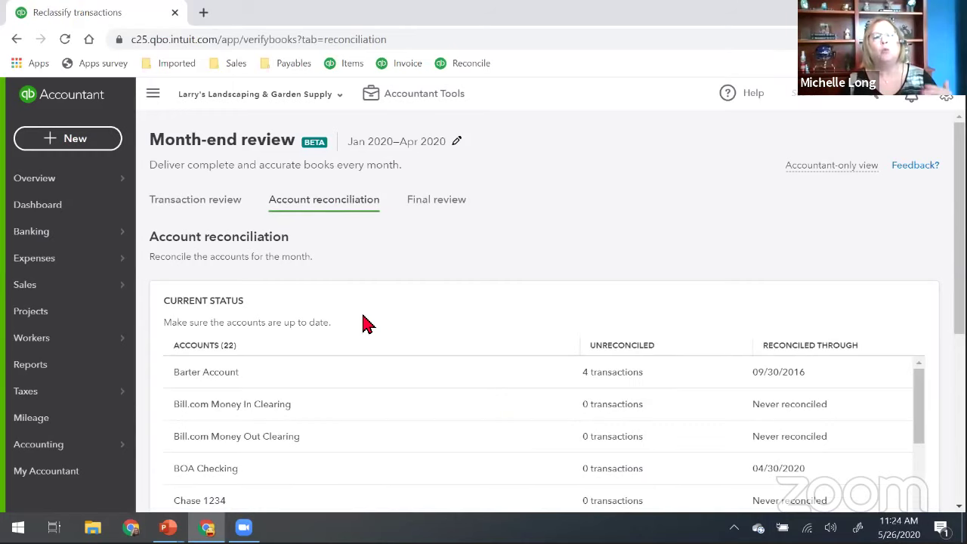
scroll(362, 323, down, 2)
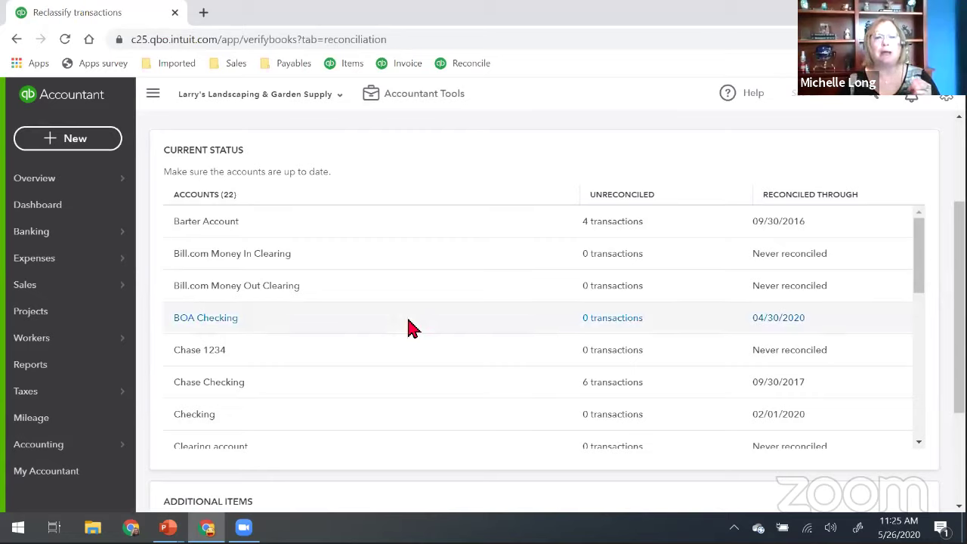
scroll(407, 227, up, 2)
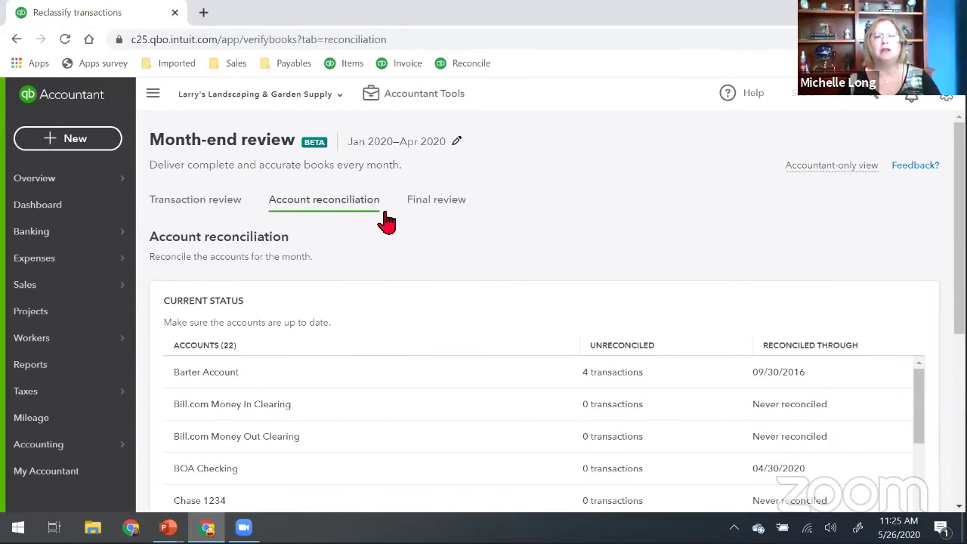
- In the Final review section, start a new report to-do titled "open invoices"
click(449, 211)
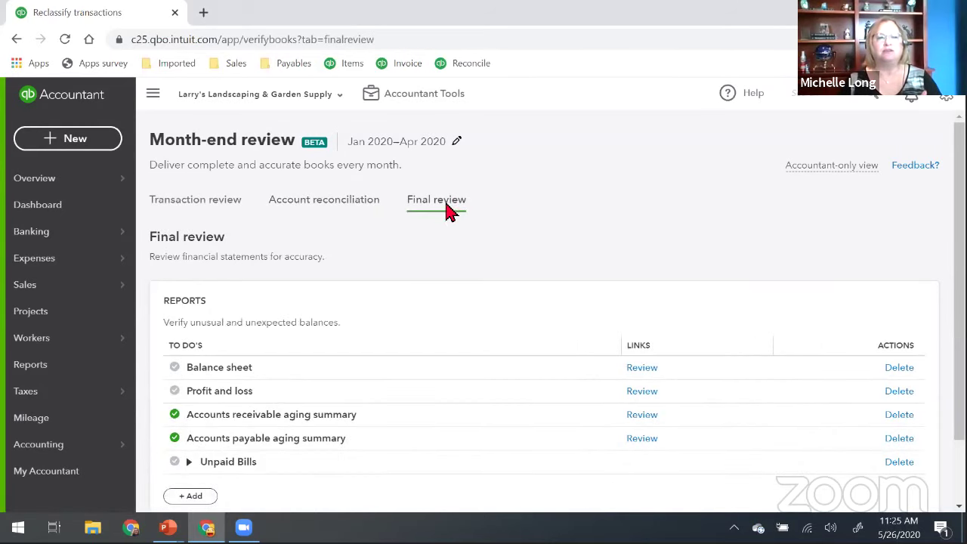
scroll(427, 249, down, 1)
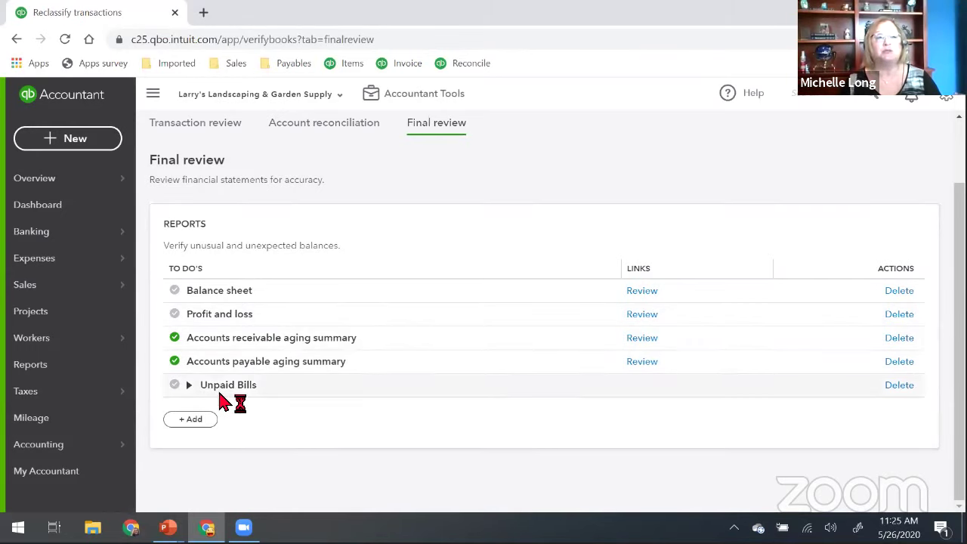
click(198, 420)
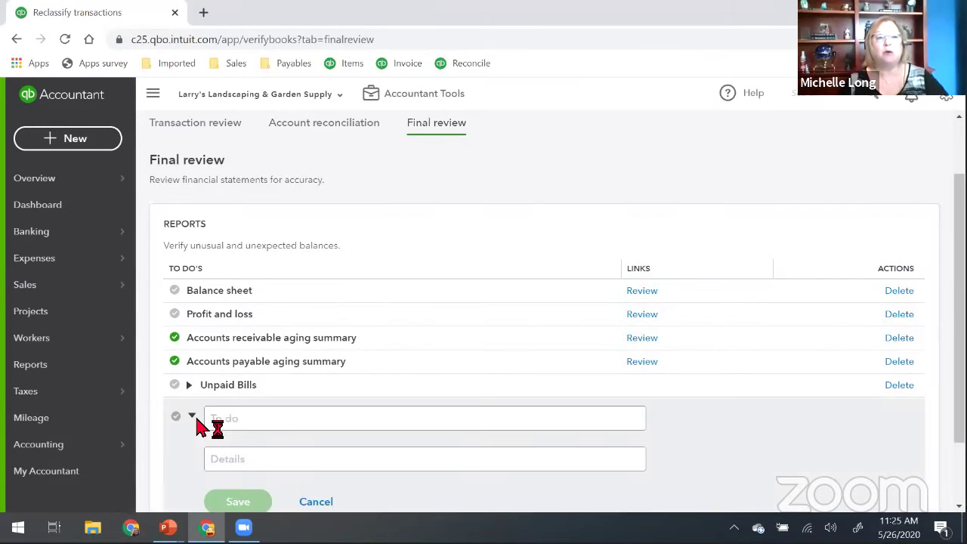
click(278, 421)
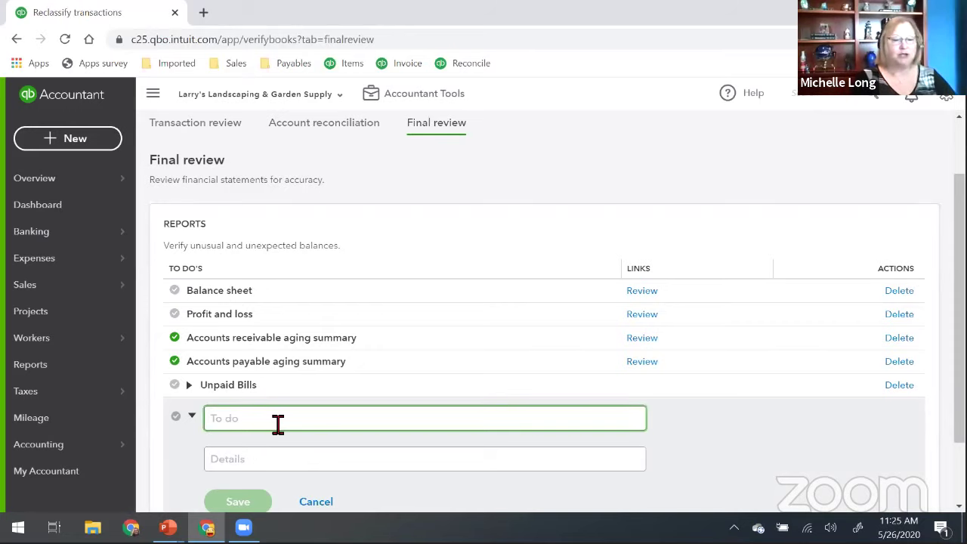
text(open invoice)
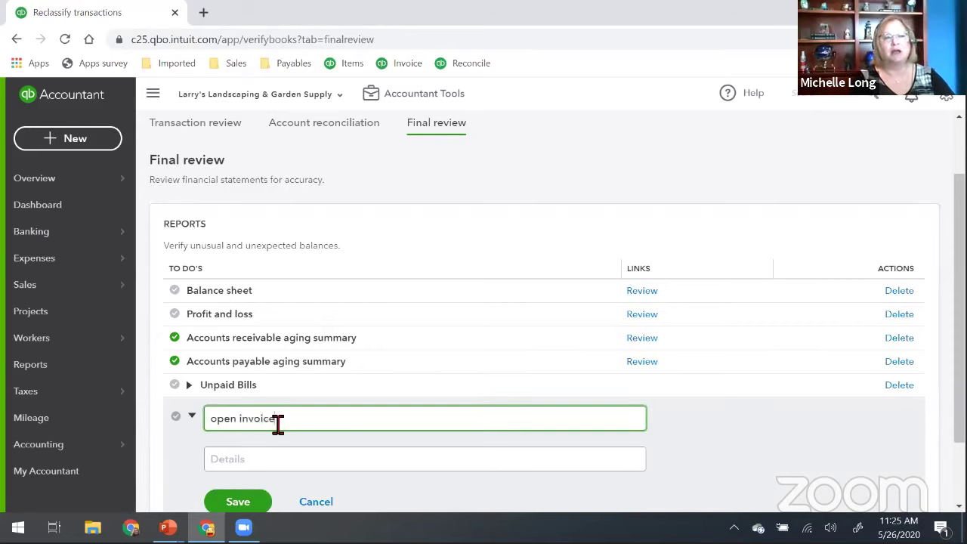
text(s)
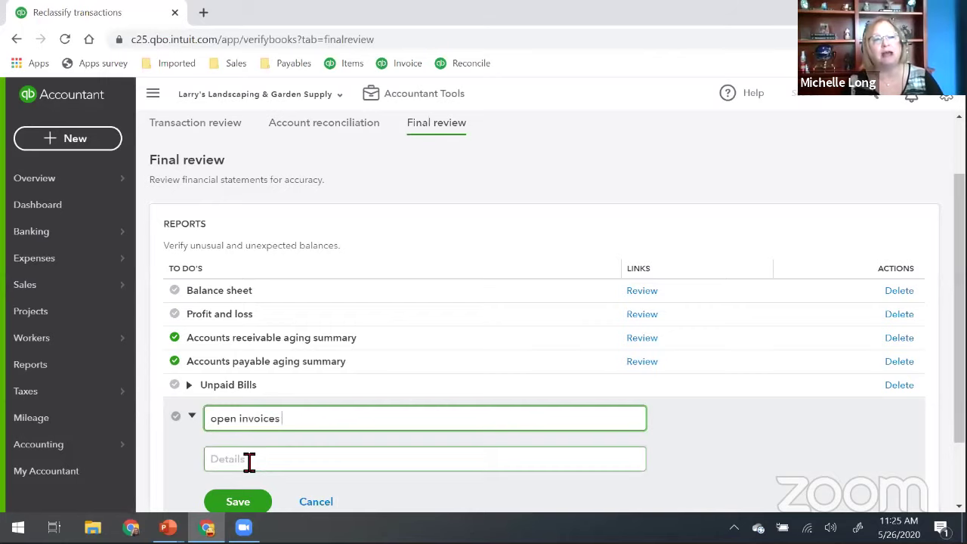
- Enter the details "review for unapplied payments or credits" for the "open invoices" to-do and save it
click(250, 461)
text(revieew)
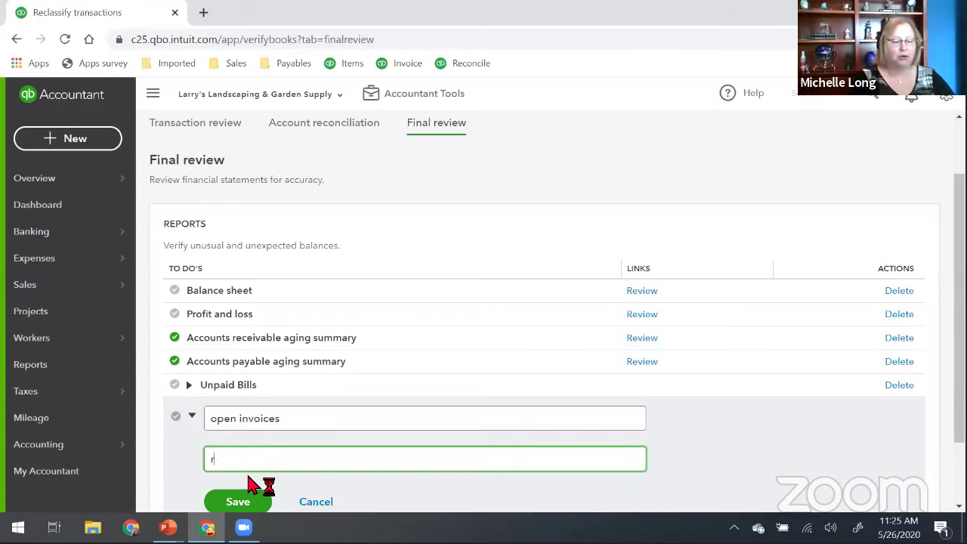
key(BackSpace)
key(BackSpace)
key(BackSpace)
text(w )
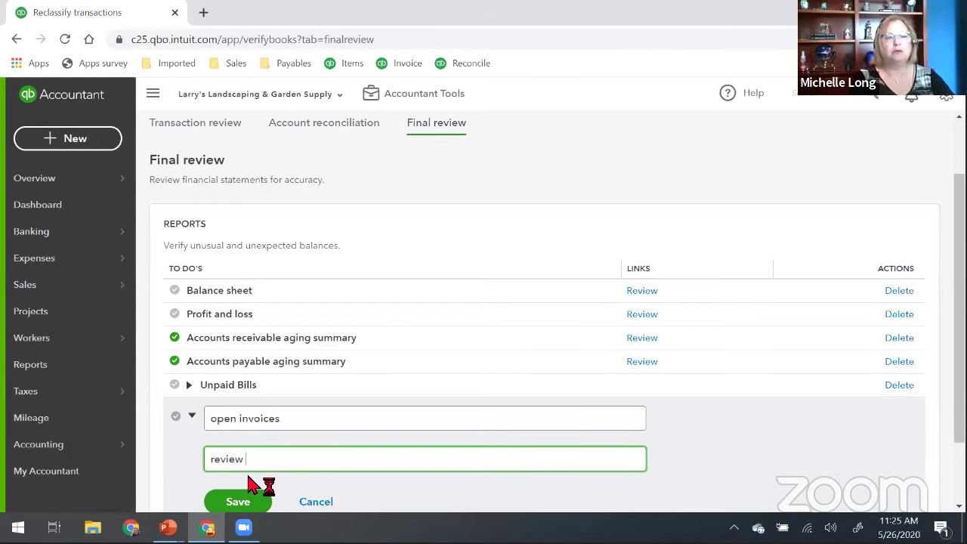
text(for unapplie)
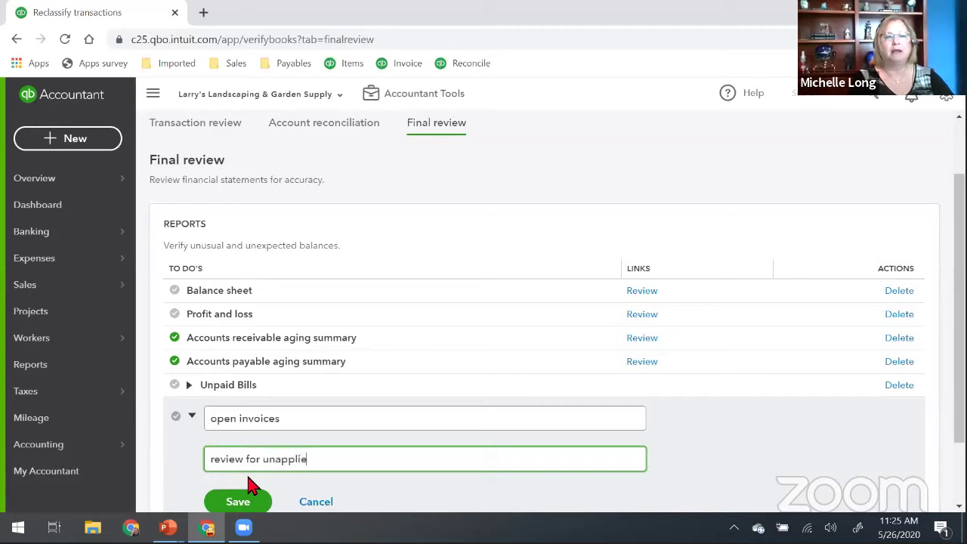
text(d payments or credits)
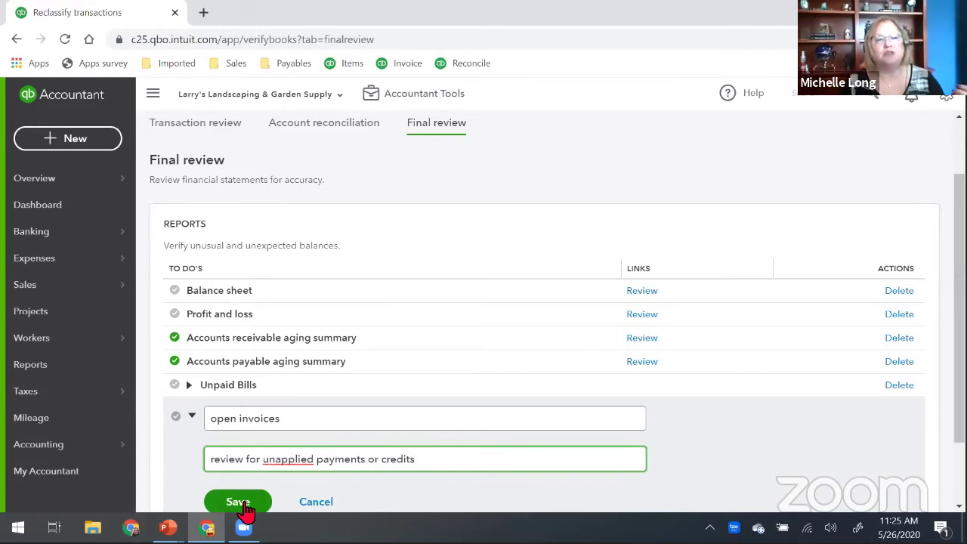
click(240, 501)
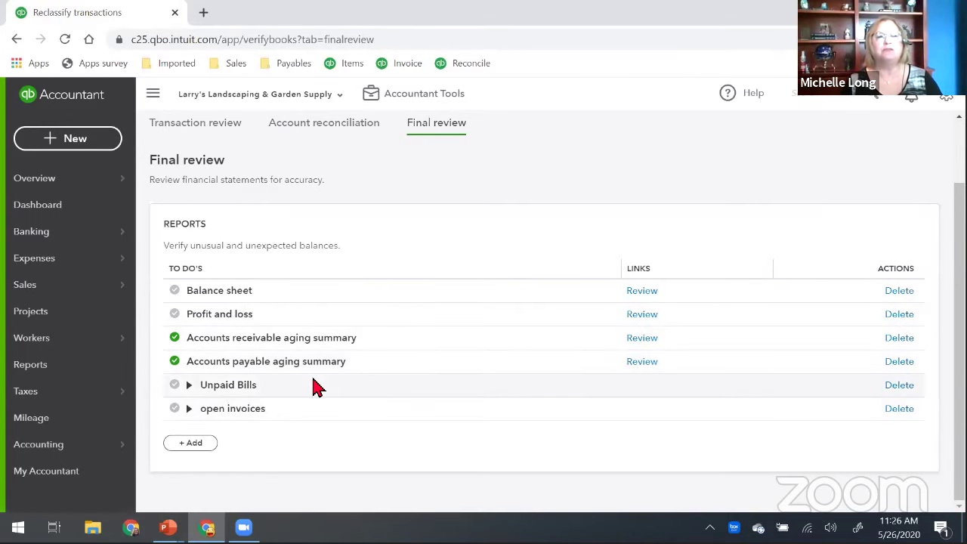
- Look over the quick links and tools available to accountants from the Final review, and close the list
scroll(294, 333, up, 1)
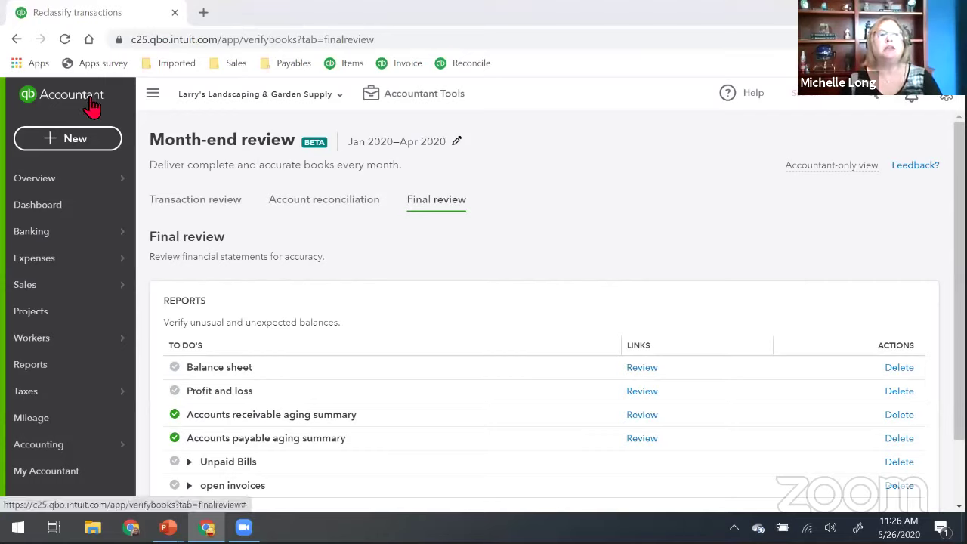
click(244, 106)
click(238, 106)
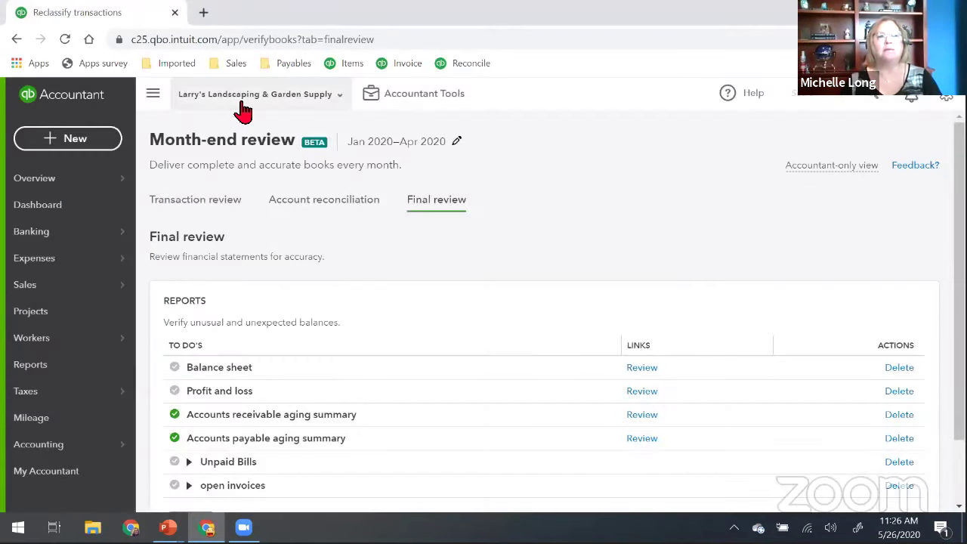
click(425, 102)
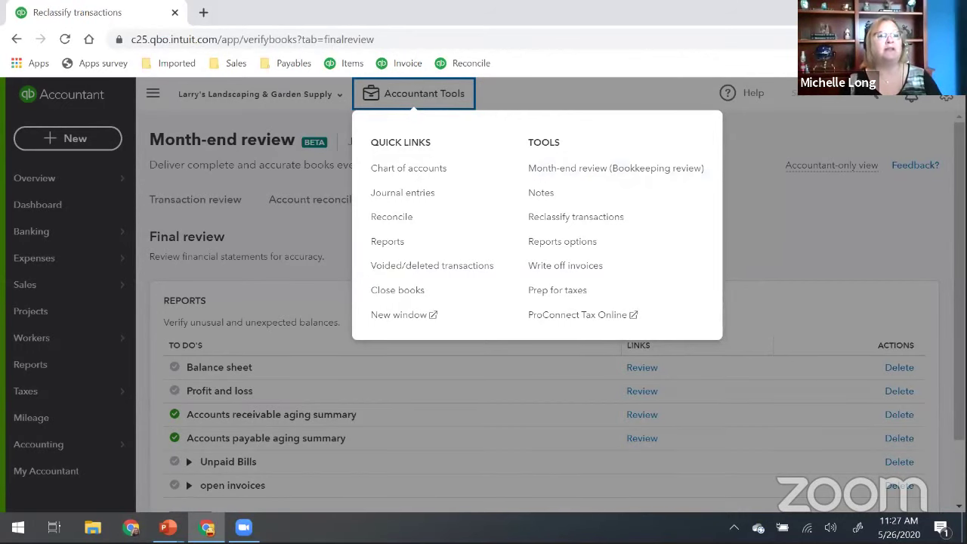
click(261, 125)
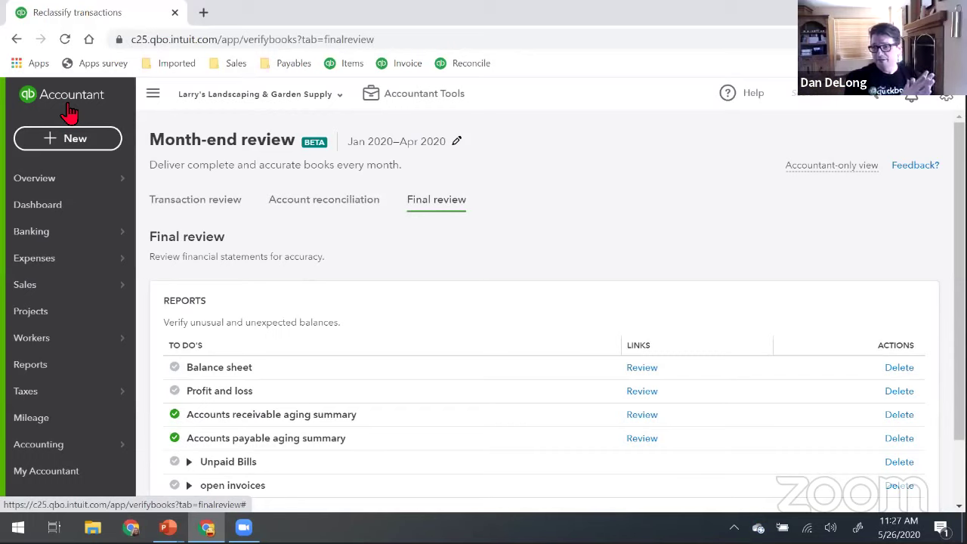
- Switch to the client Craig's Construction and check its list of accountant tools for the Month-end review
click(259, 98)
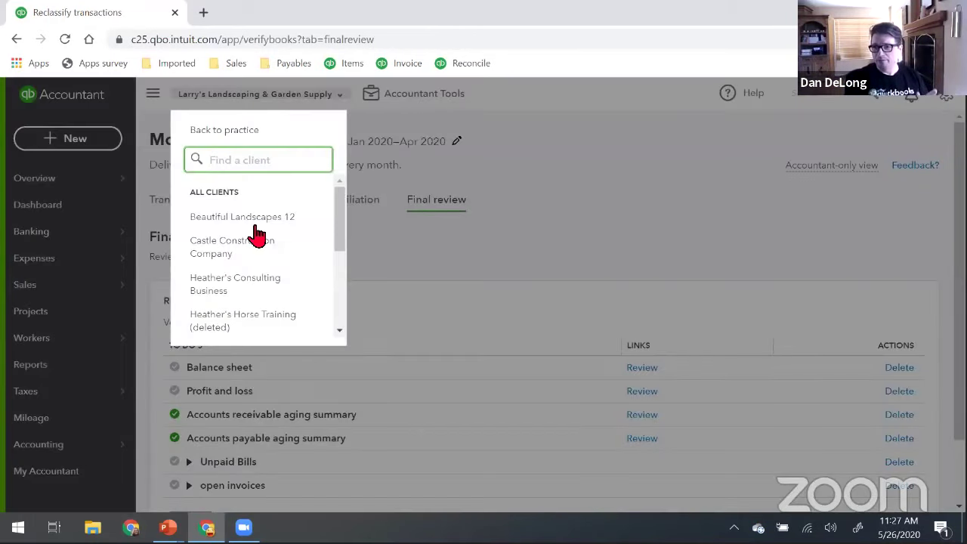
click(250, 254)
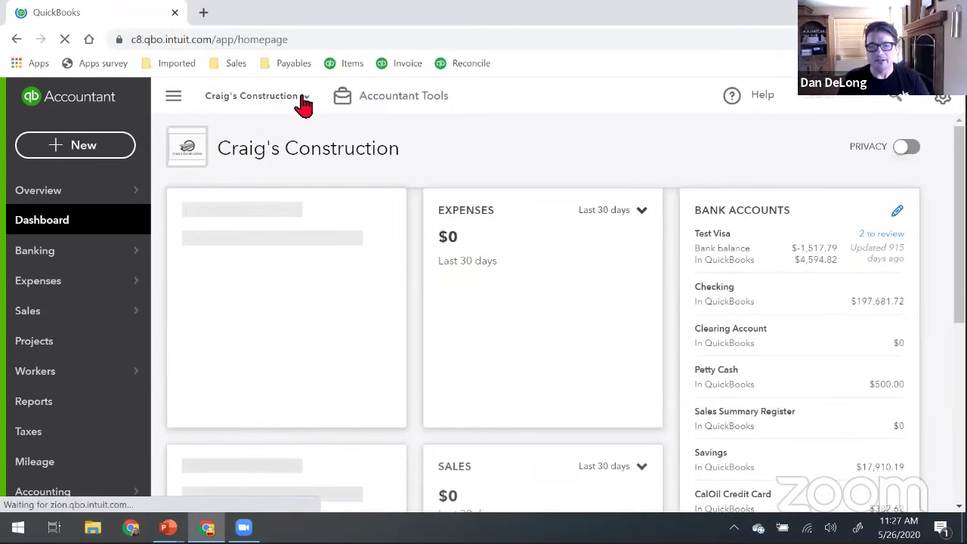
click(304, 101)
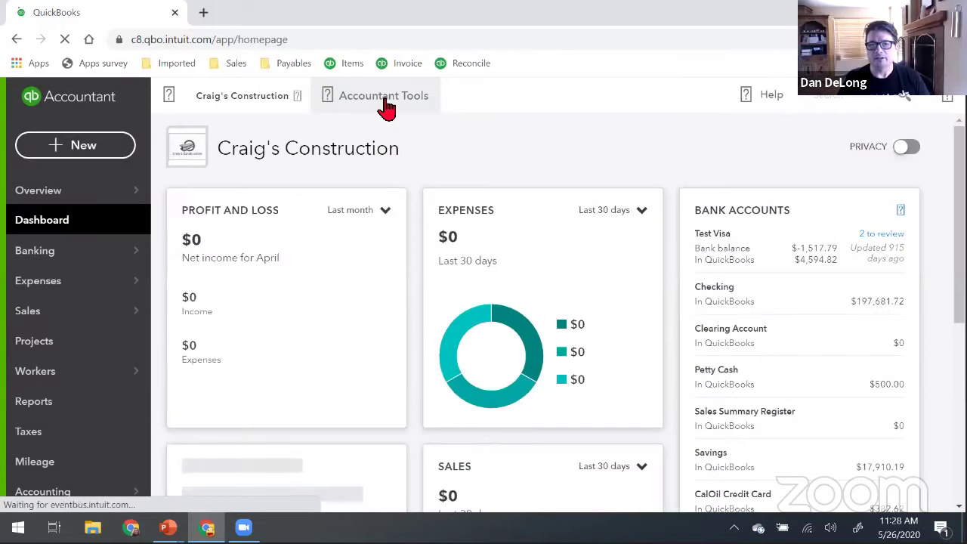
click(384, 104)
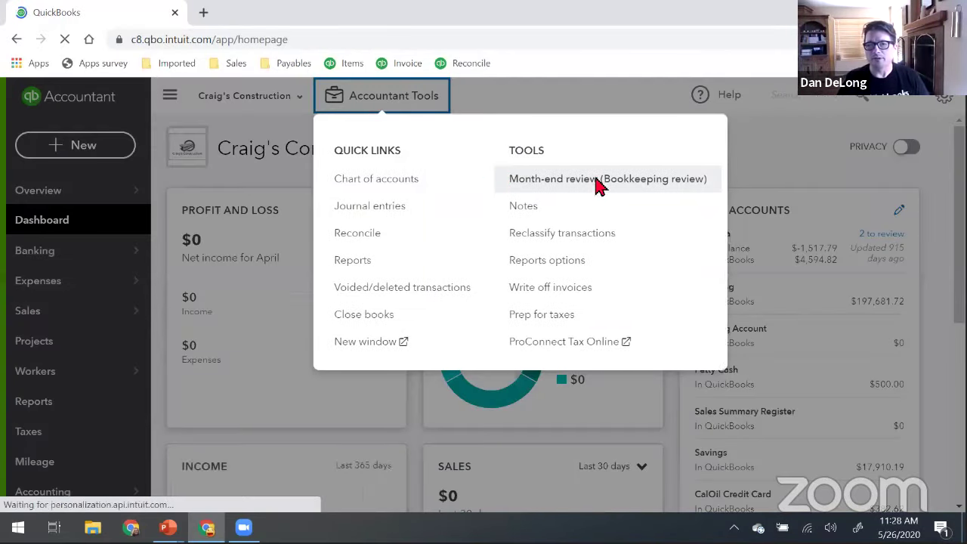
- Switch to the client Beautiful Landscapes 12 and display its dashboard
click(252, 108)
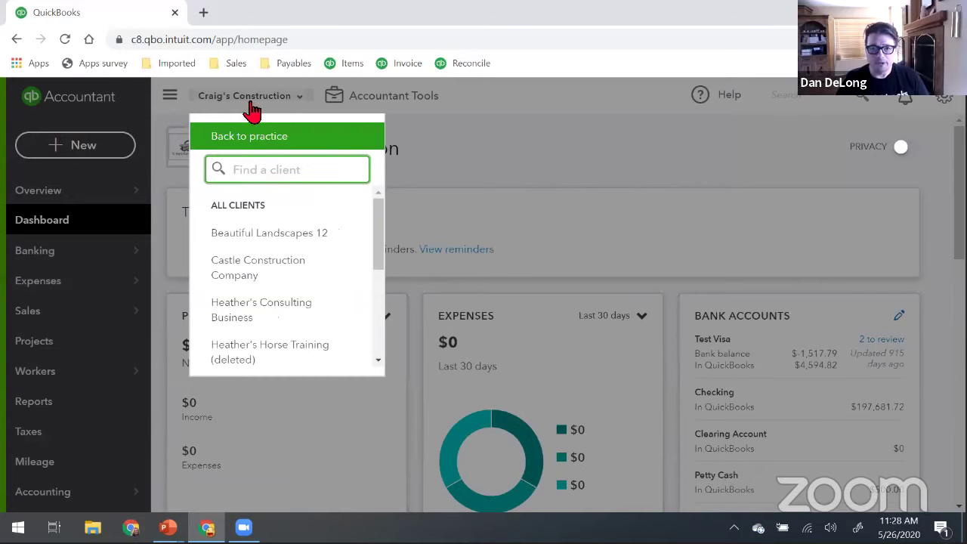
click(268, 240)
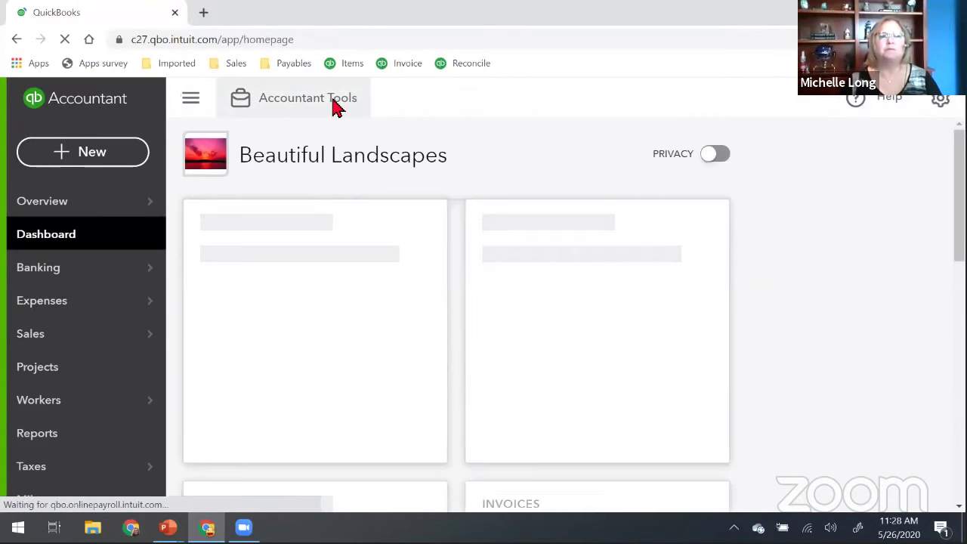
click(337, 108)
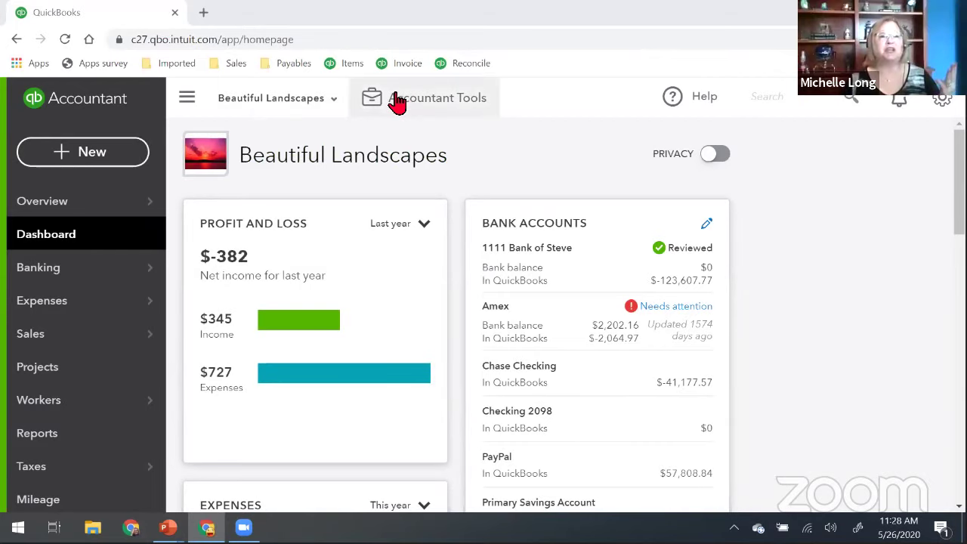
- Switch to the client Terri's Tech Services, check its accountant tools for the Month-end review, and return to its dashboard
click(269, 106)
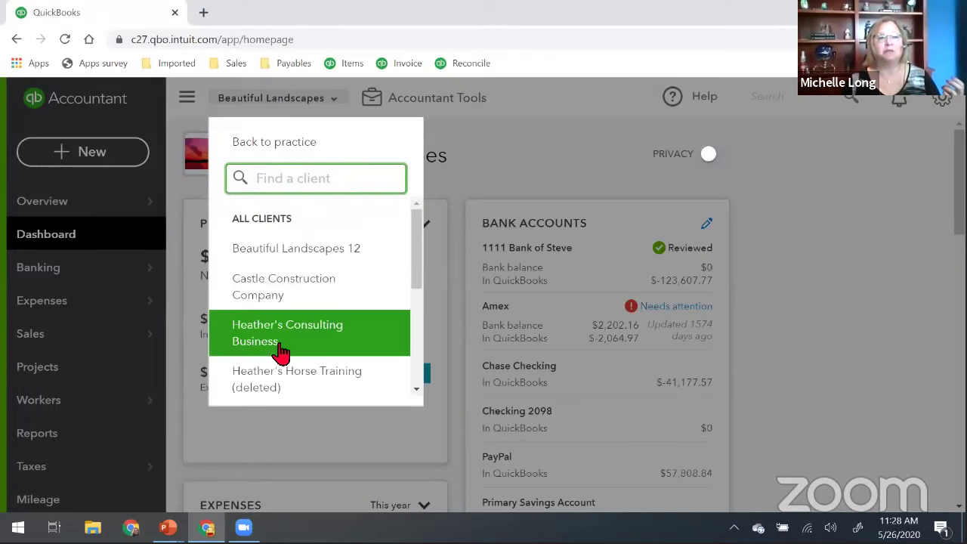
scroll(281, 352, down, 5)
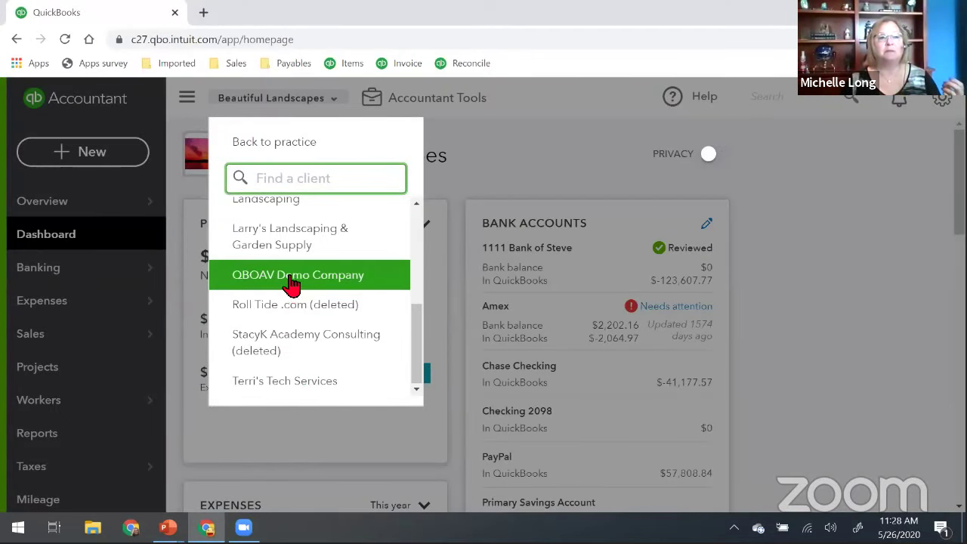
click(293, 383)
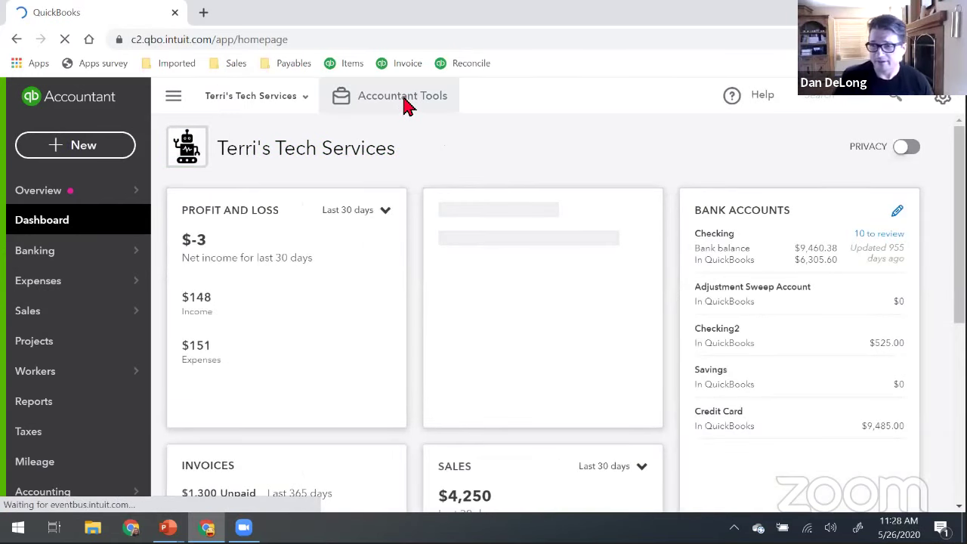
click(406, 106)
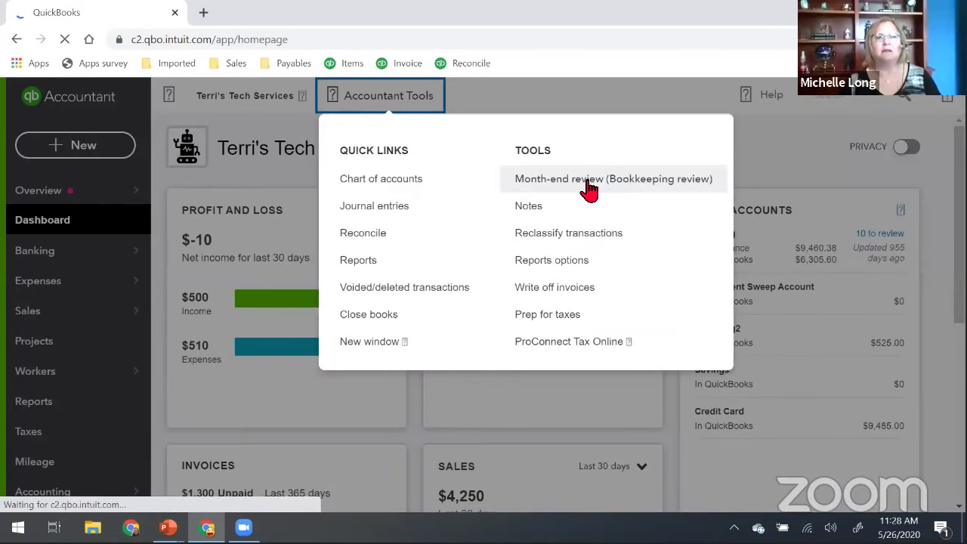
click(253, 108)
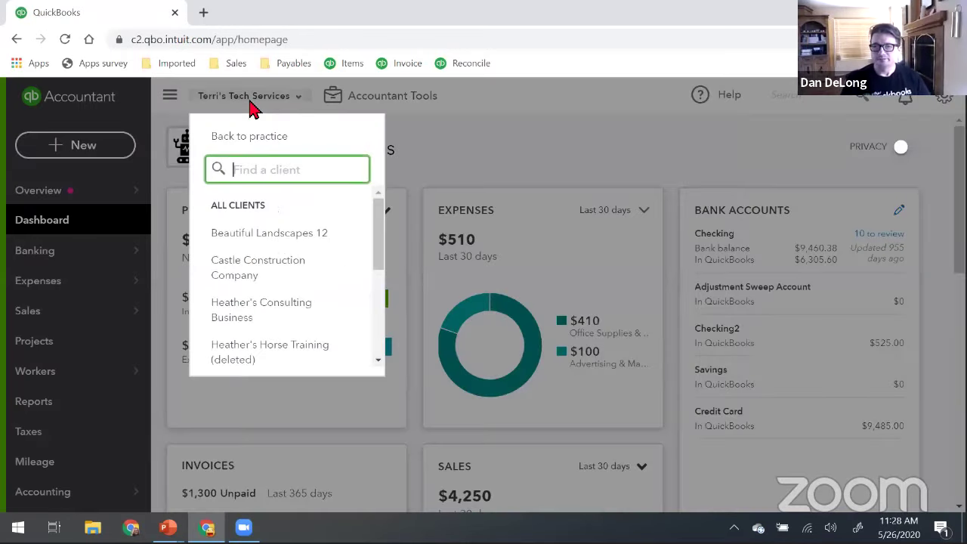
click(484, 161)
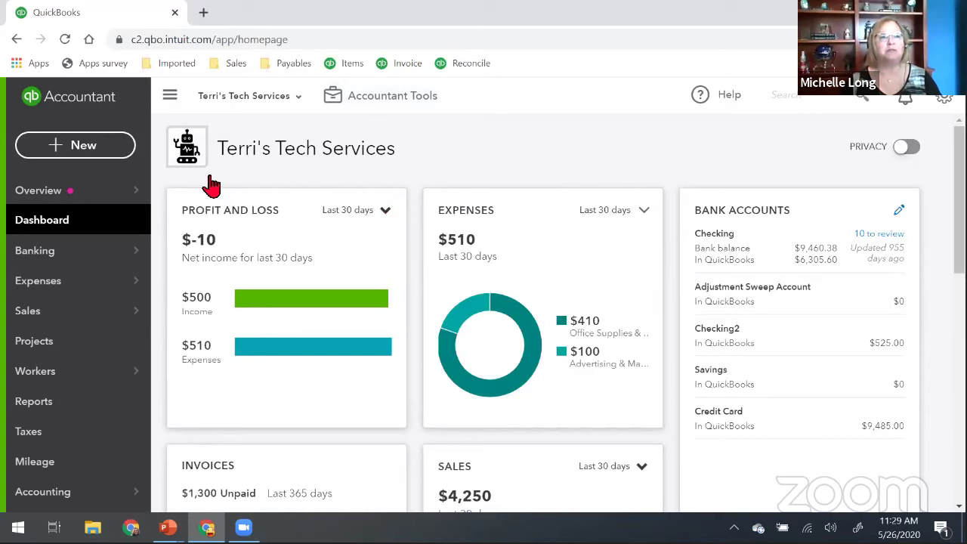
- View the books' Overview page and return to the Business performance page
mouse_move(54, 199)
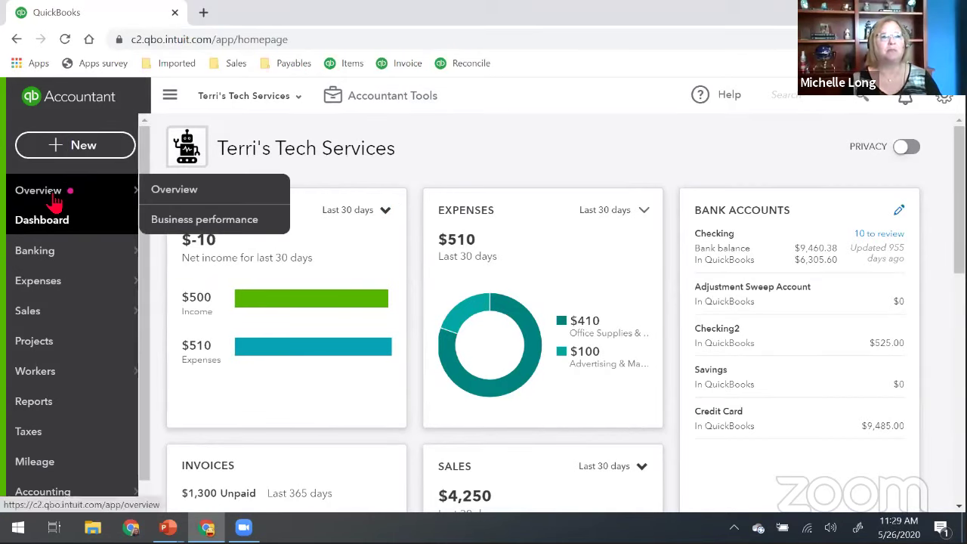
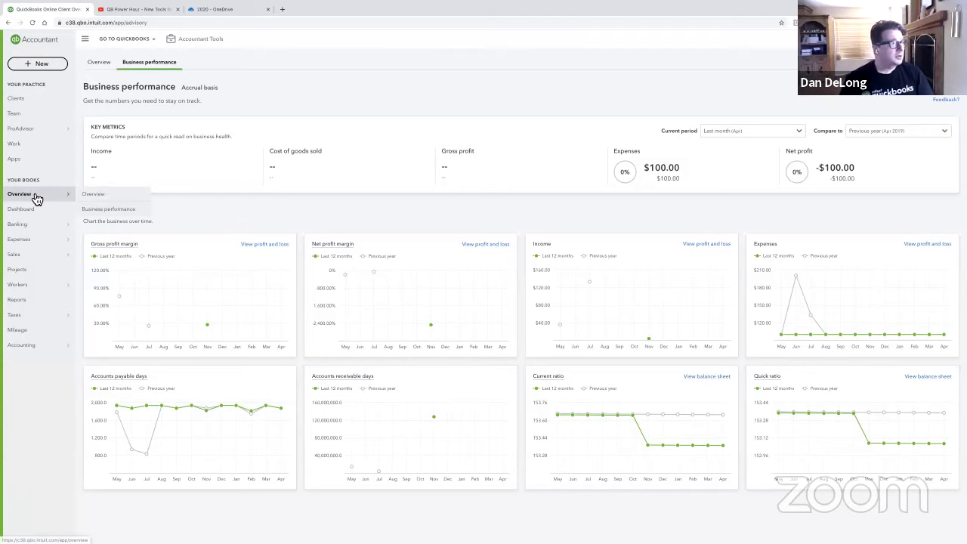
click(38, 198)
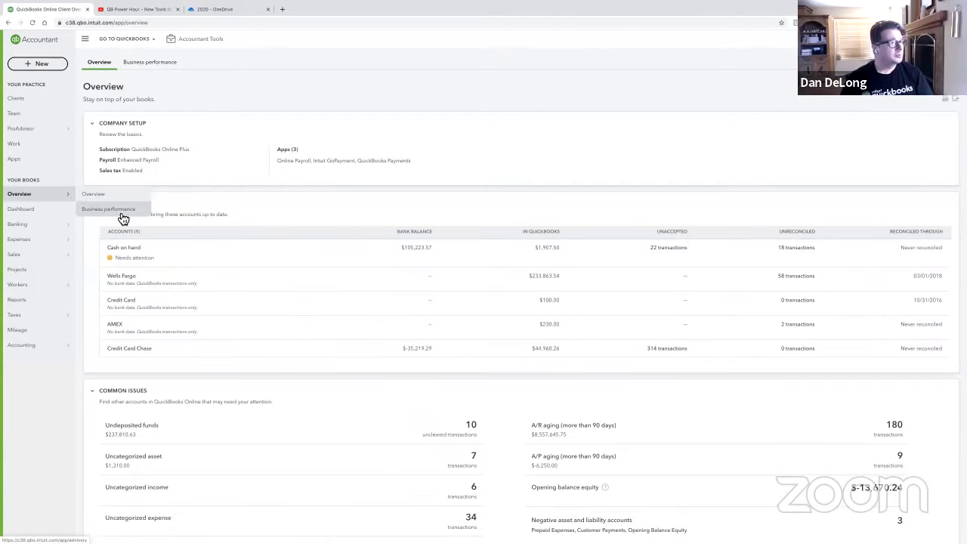
click(121, 214)
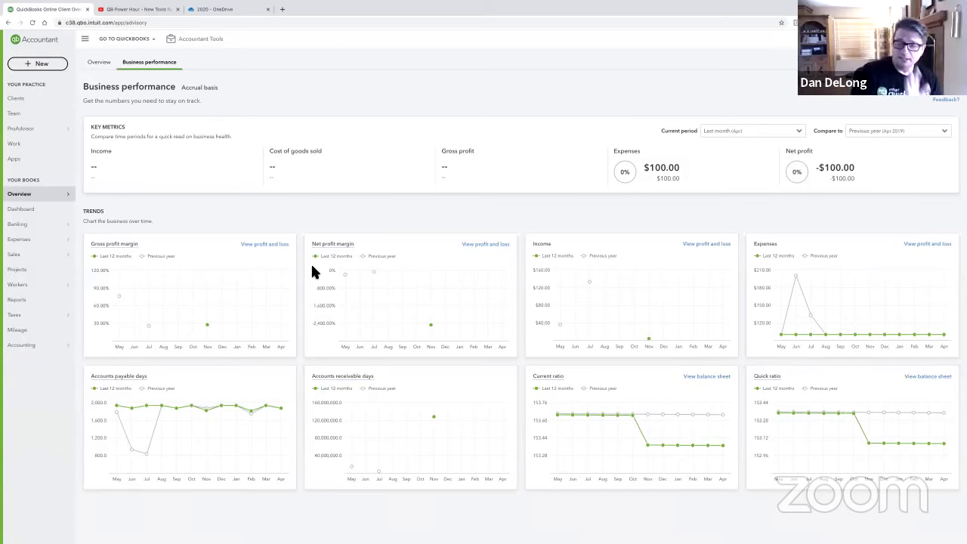
- Read the definitions of gross profit margin and net profit margin, and examine the trend charts including the quick ratio for March
click(117, 246)
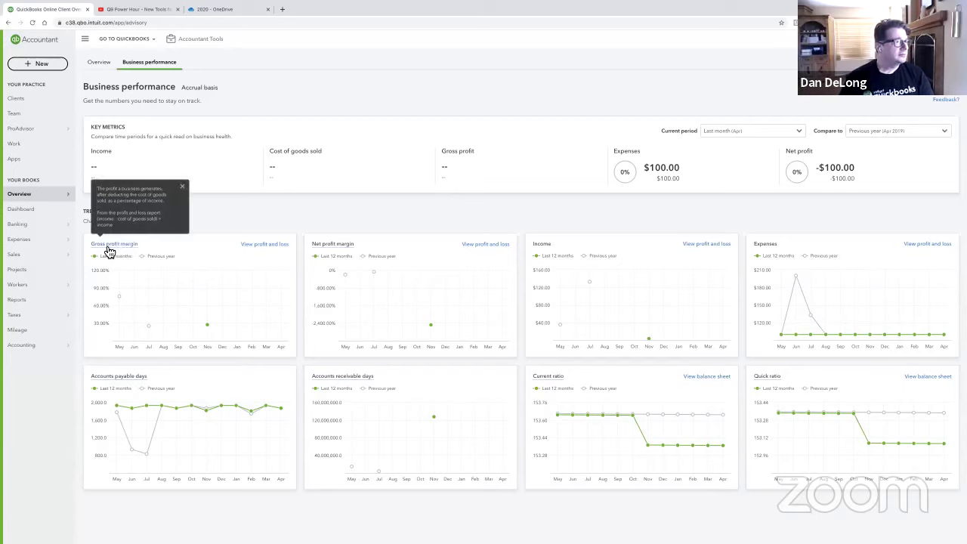
click(182, 187)
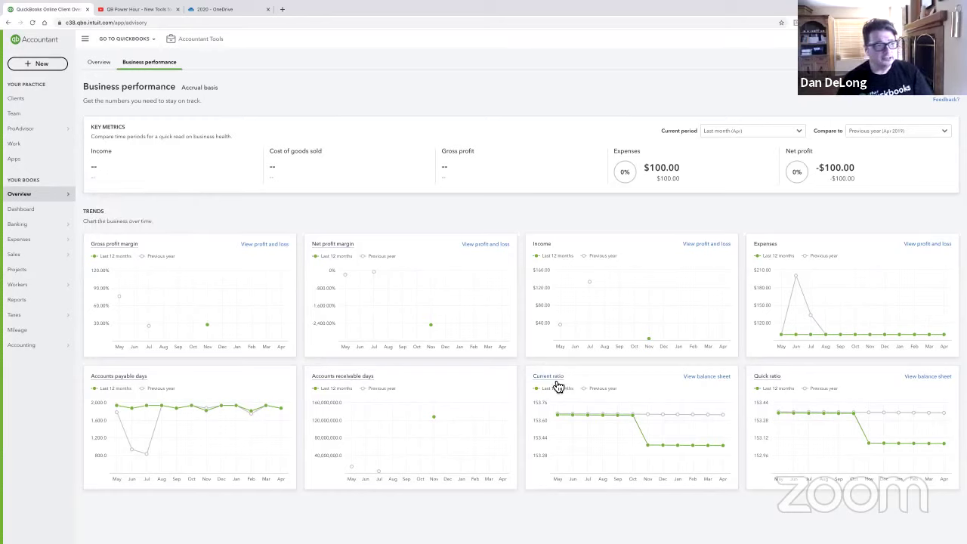
click(346, 246)
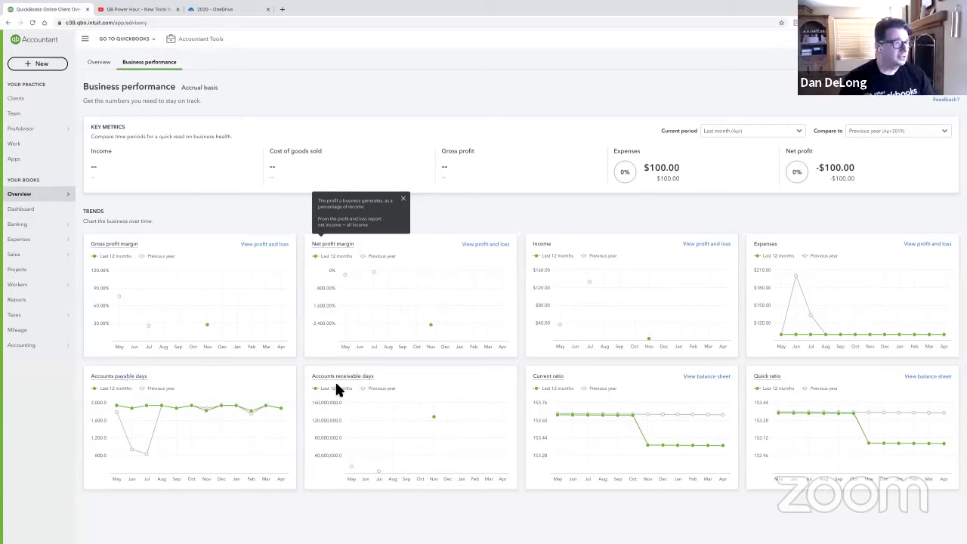
mouse_move(149, 409)
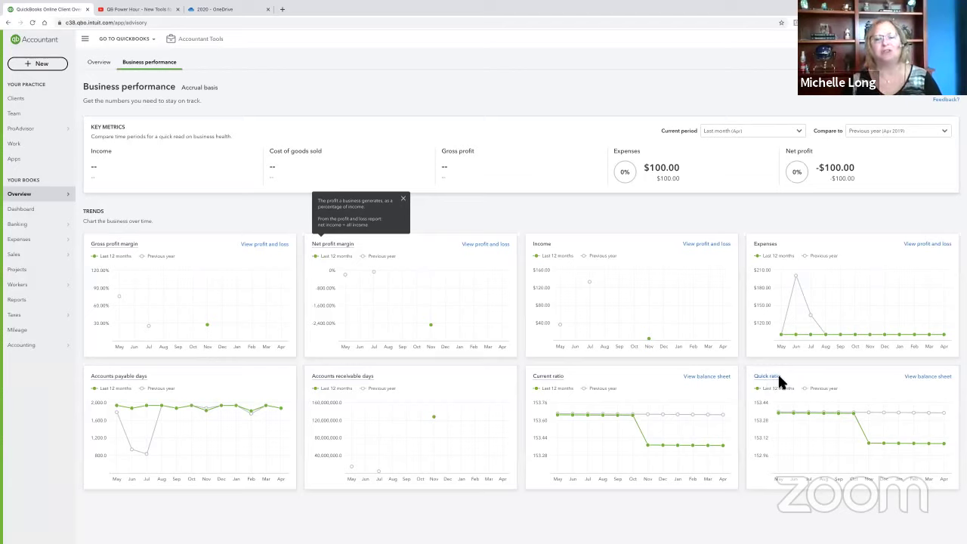
mouse_move(929, 453)
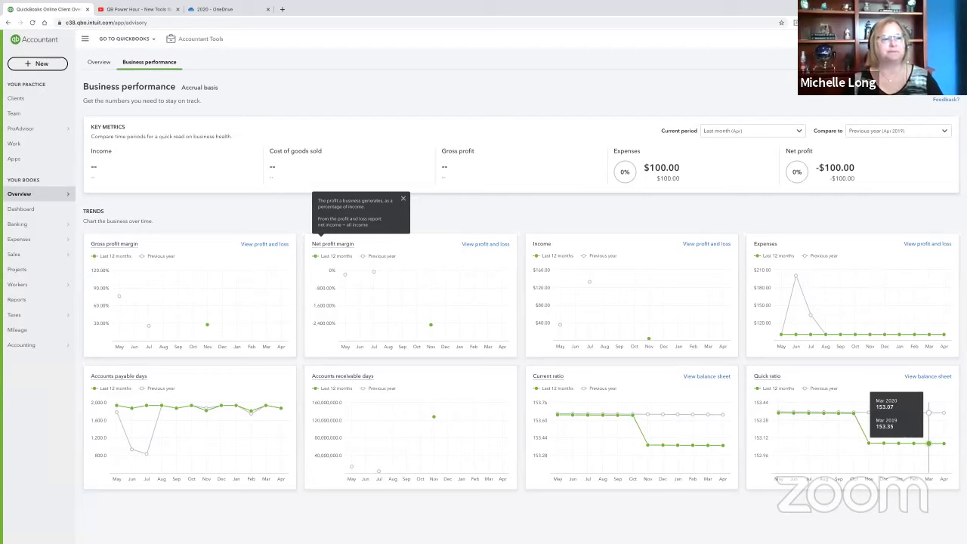
mouse_move(453, 326)
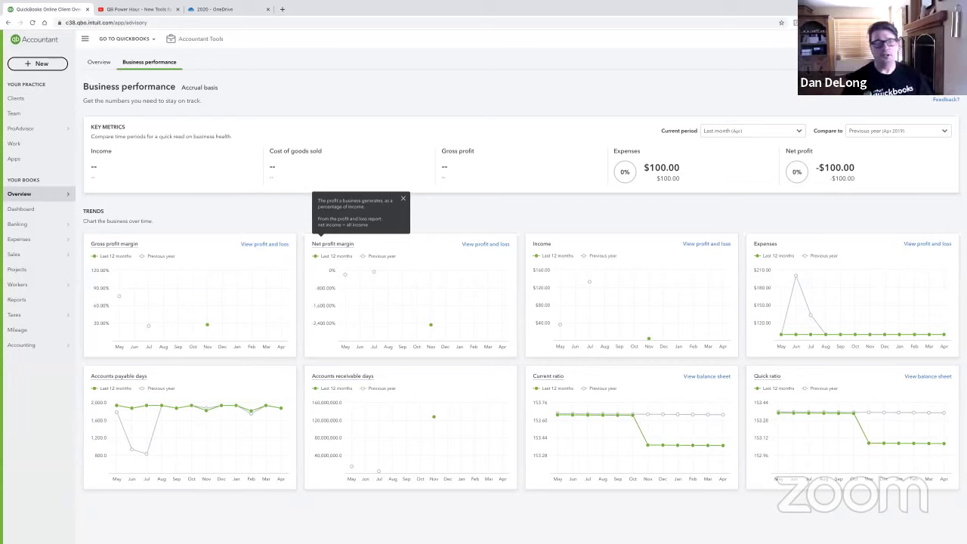
- Switch to the client AIE Collective and open its Business performance page
click(195, 39)
click(130, 41)
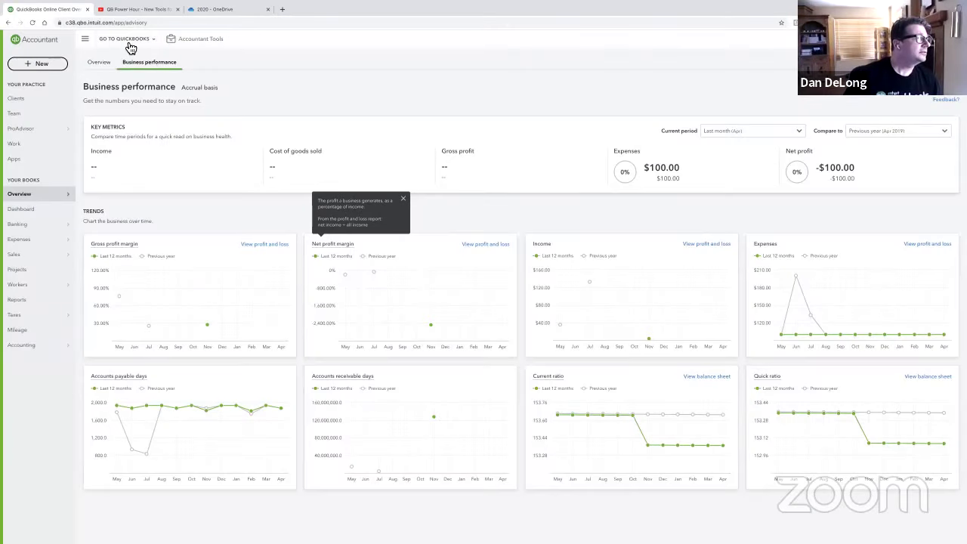
click(128, 39)
click(138, 108)
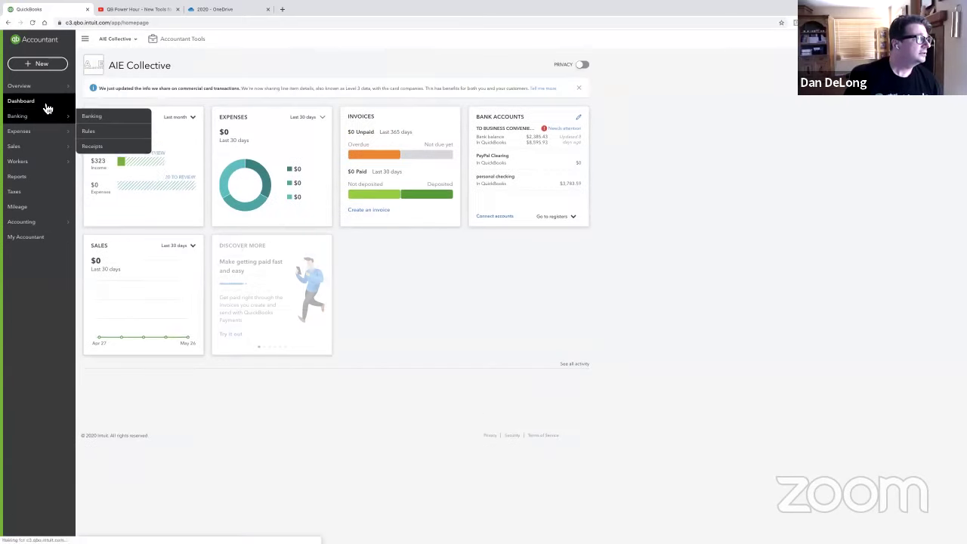
click(83, 101)
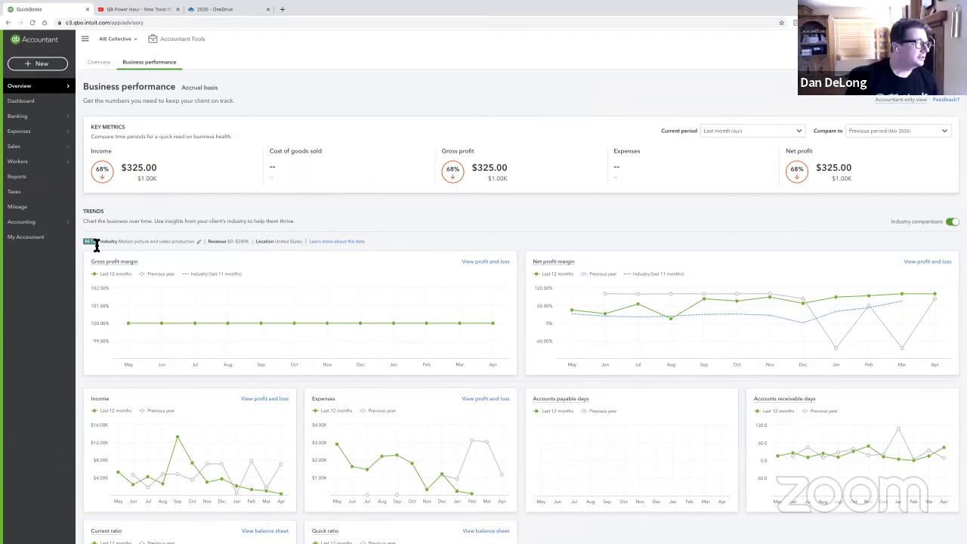
- Open the industry benchmark settings, check which industries can be selected, and close them without saving
click(198, 240)
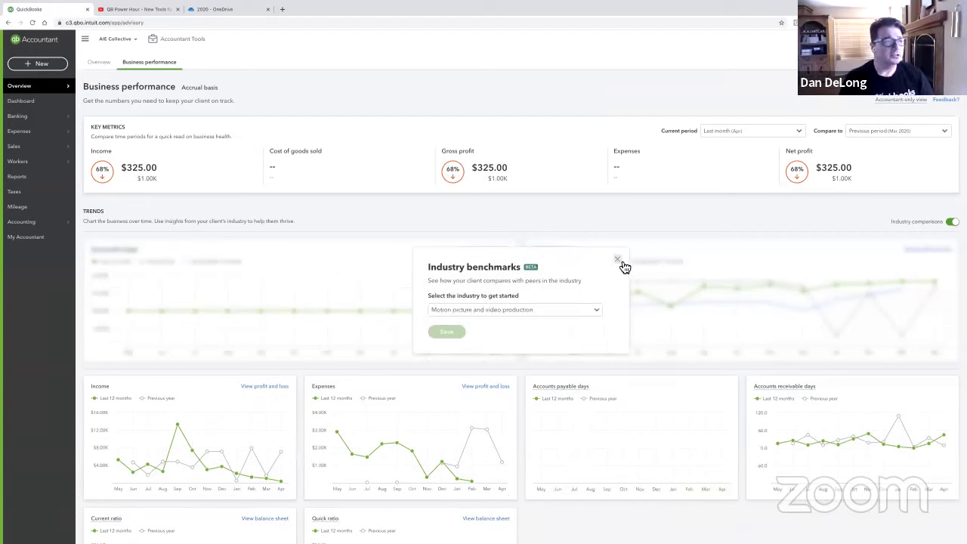
click(597, 311)
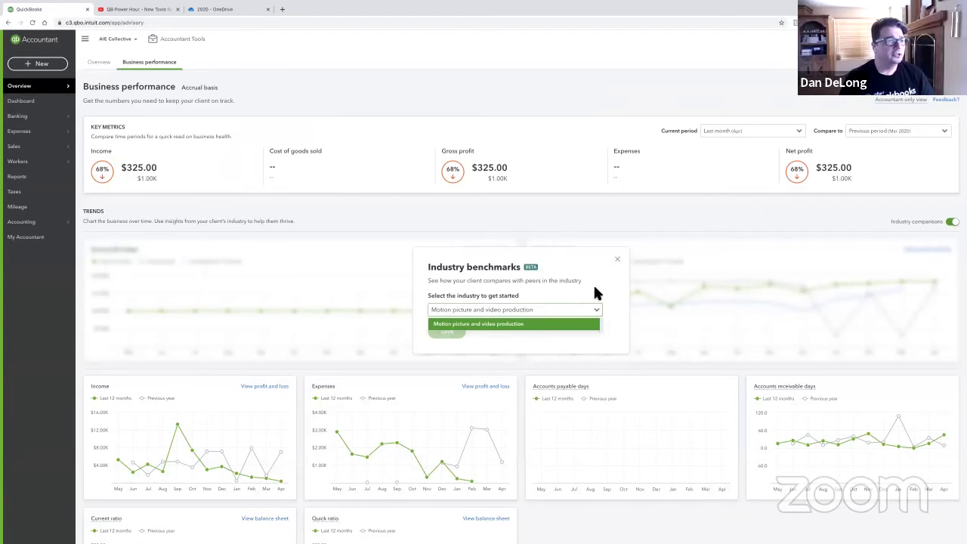
click(593, 283)
click(618, 258)
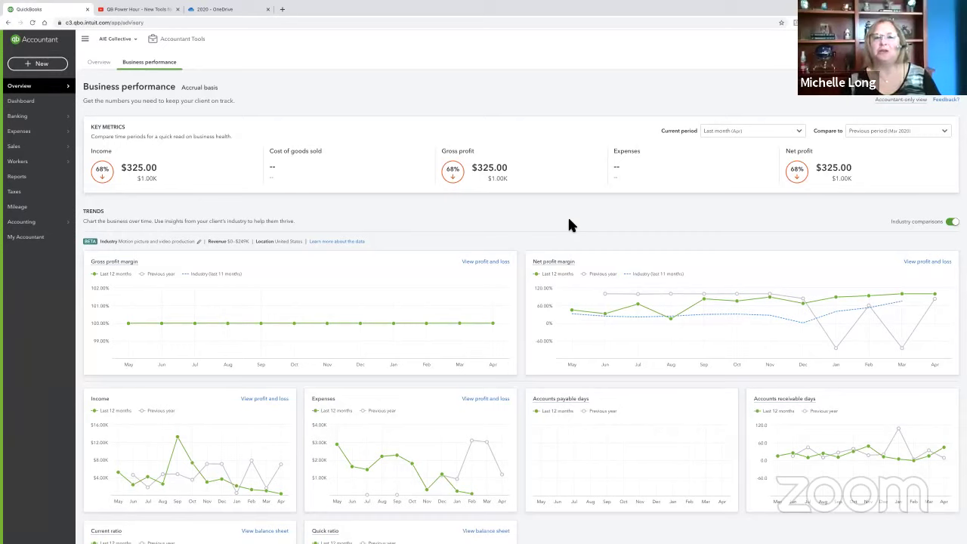
- Restore the browser to the full screen and look over the trend charts down to the current and quick ratios
mouse_move(726, 317)
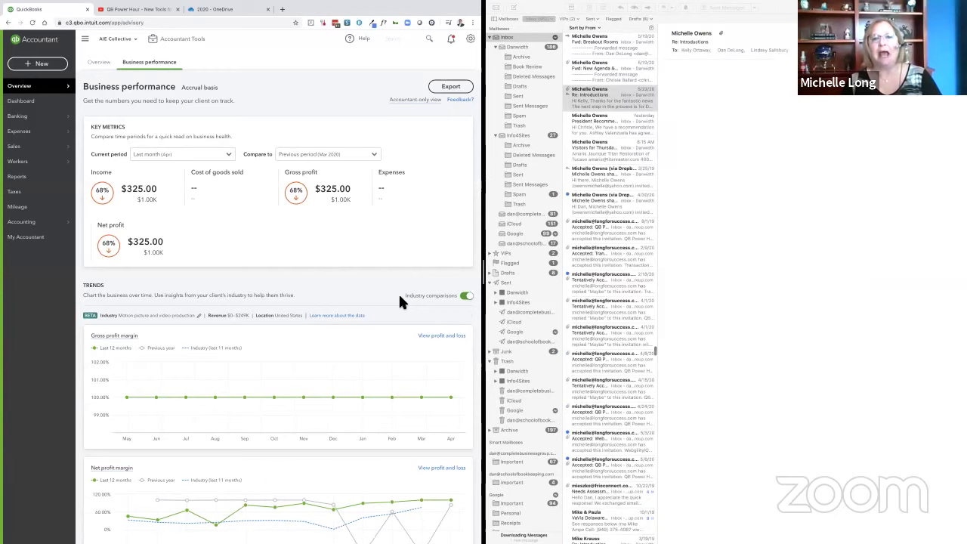
click(511, 17)
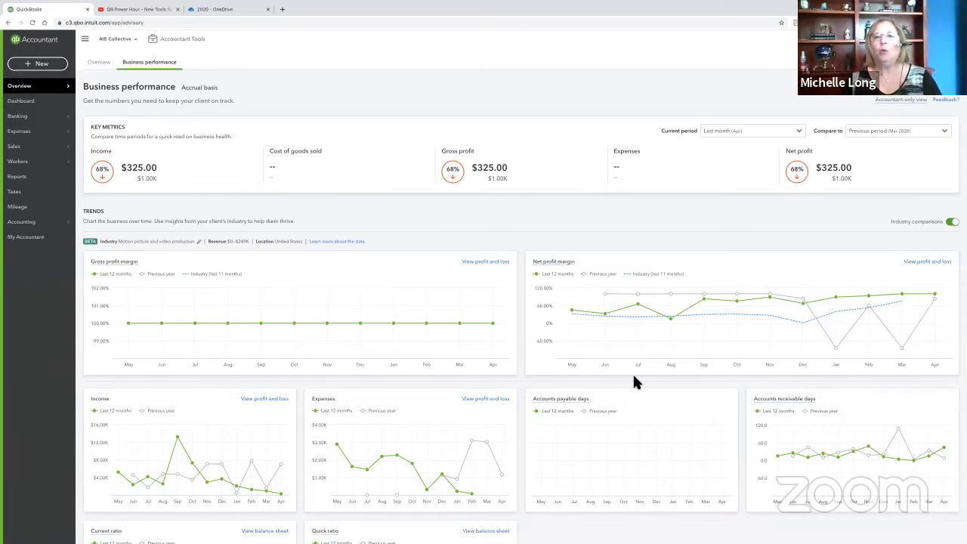
scroll(633, 377, down, 3)
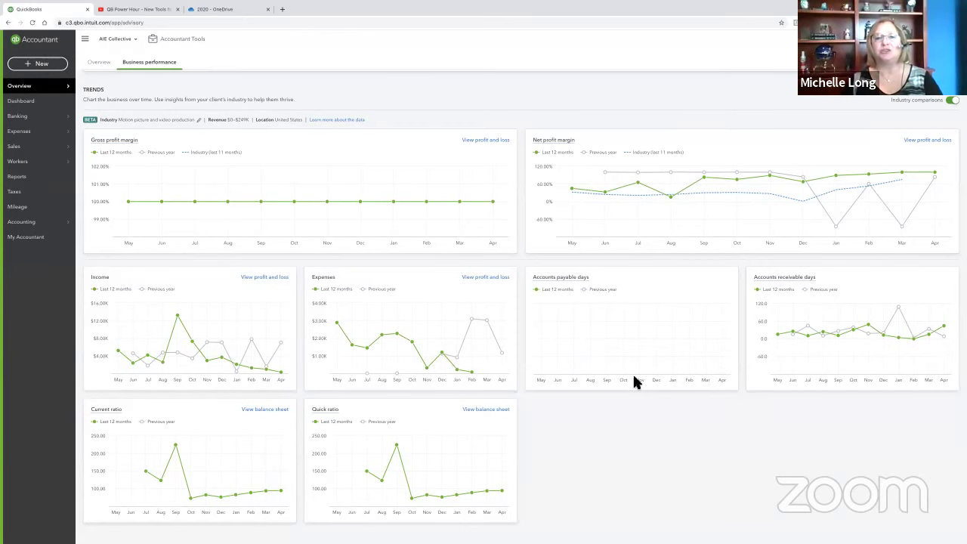
scroll(634, 376, up, 1)
scroll(633, 382, up, 3)
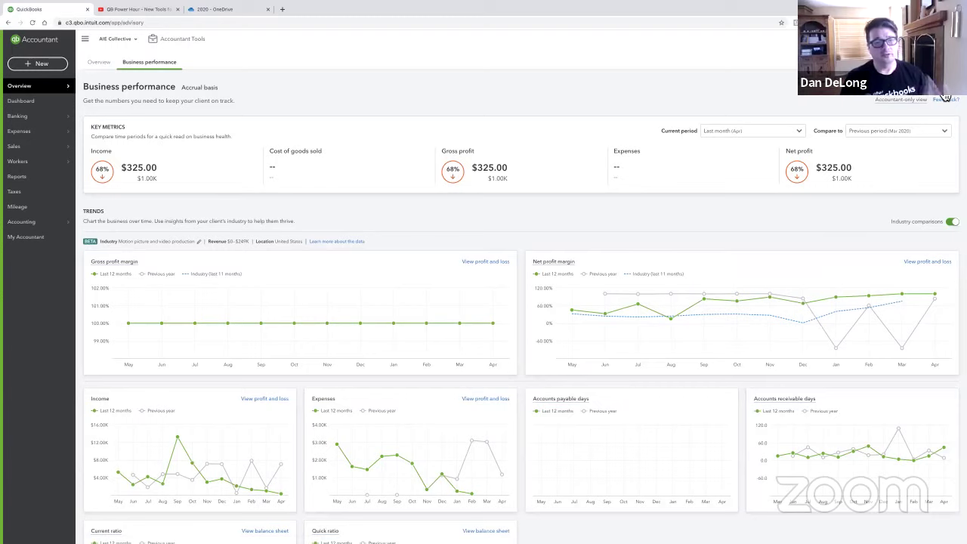
- Export AIE Collective's Business performance report as a PDF and open the downloaded file
click(211, 518)
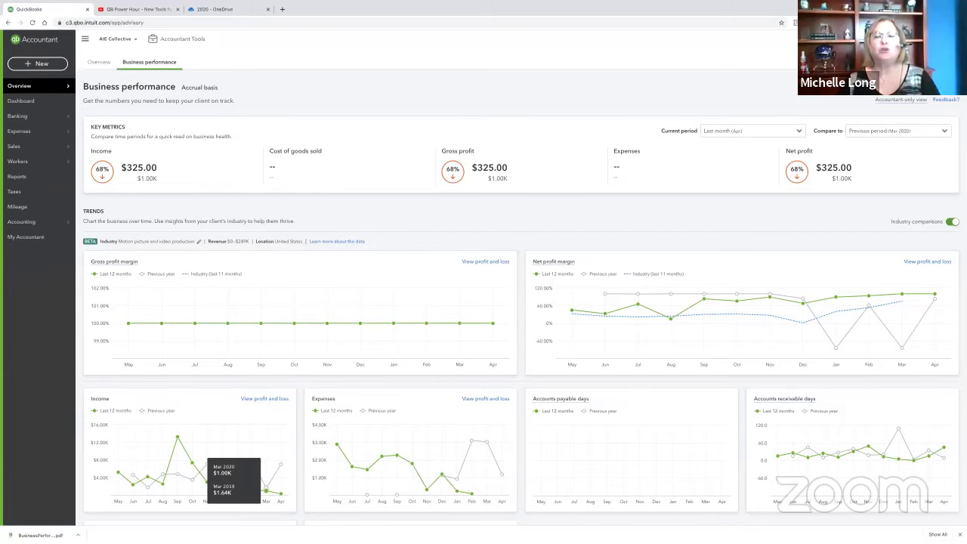
click(40, 534)
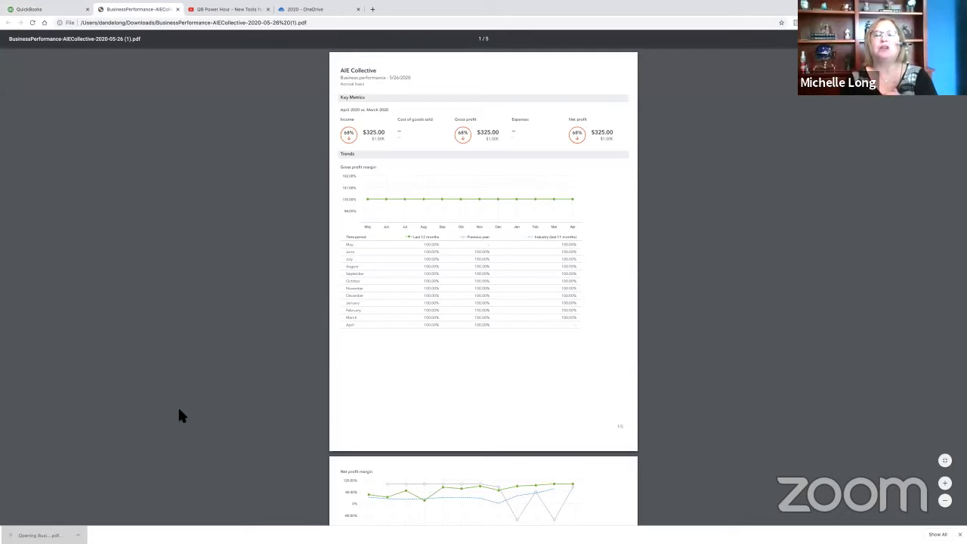
- Examine all pages of the exported report, from the key metrics and margin tables through the quick ratio
scroll(211, 412, down, 3)
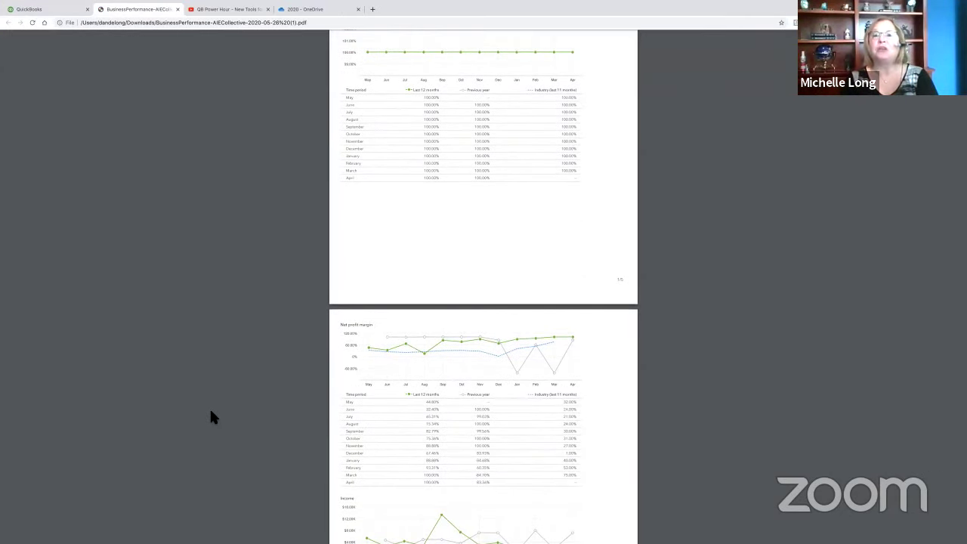
scroll(211, 412, down, 6)
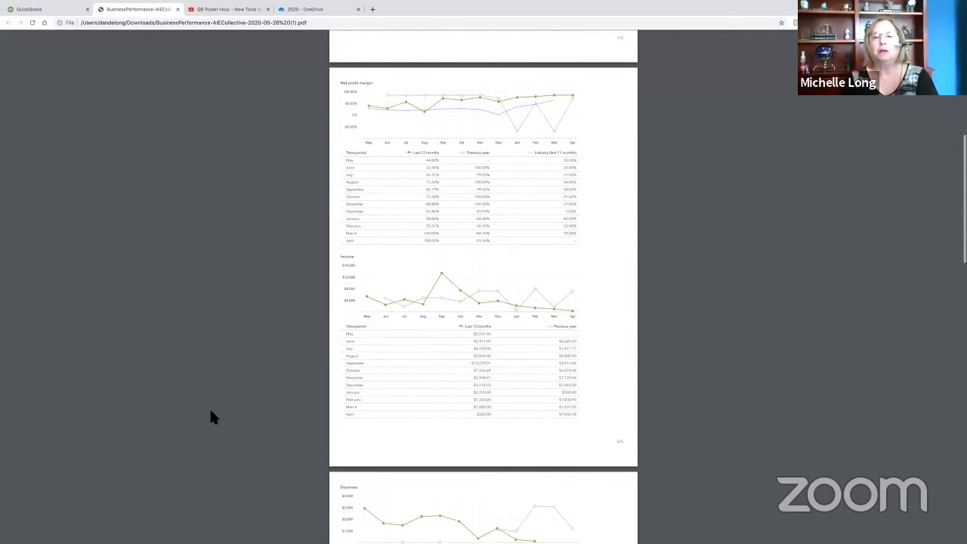
scroll(210, 412, down, 3)
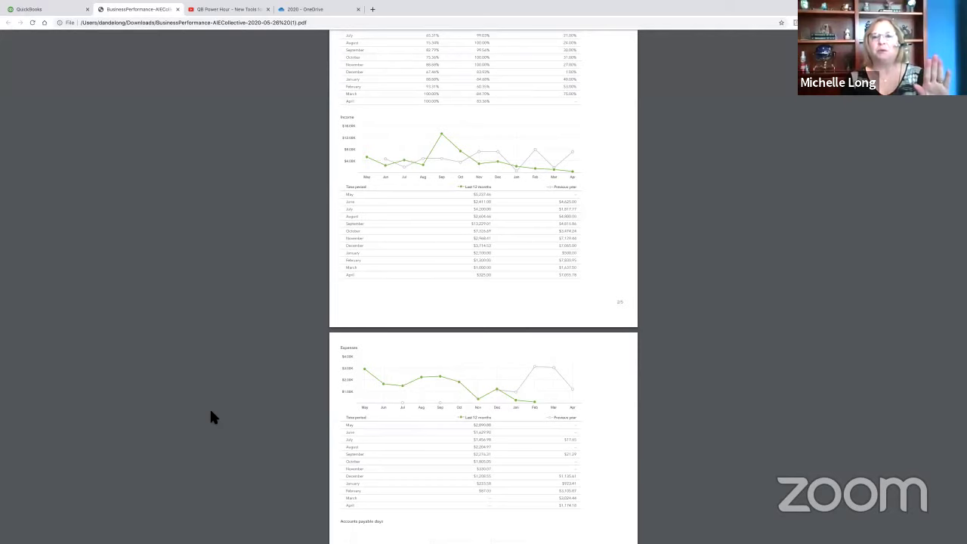
scroll(210, 412, down, 2)
scroll(211, 412, down, 3)
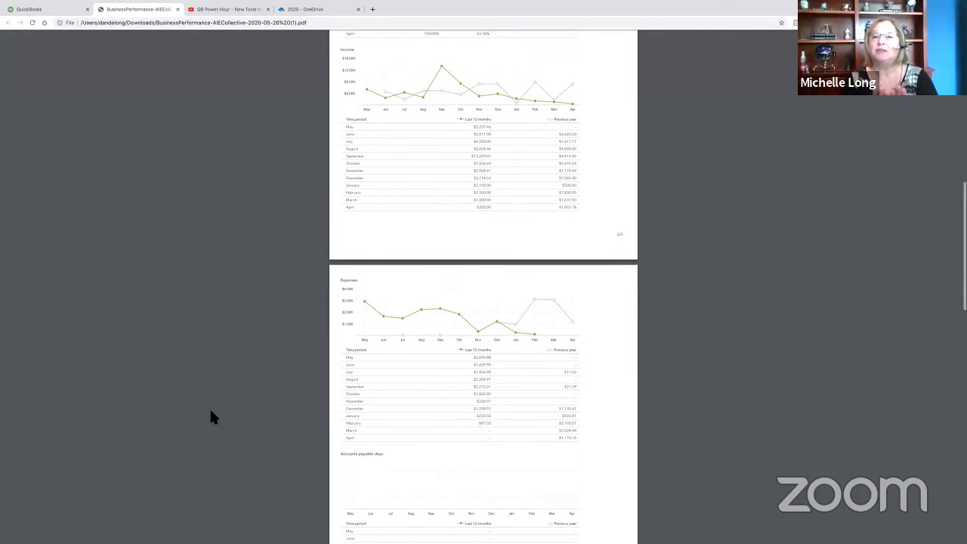
scroll(210, 417, down, 3)
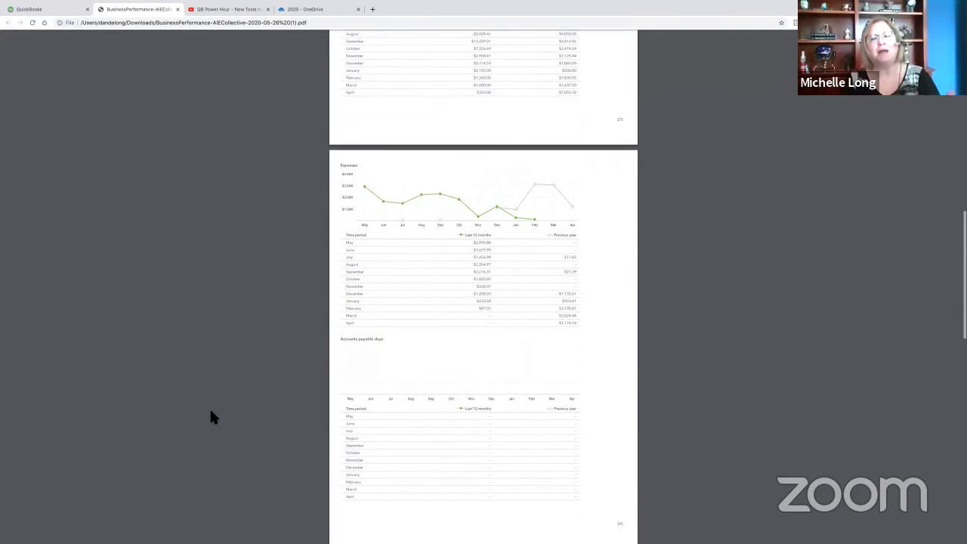
scroll(211, 411, down, 1)
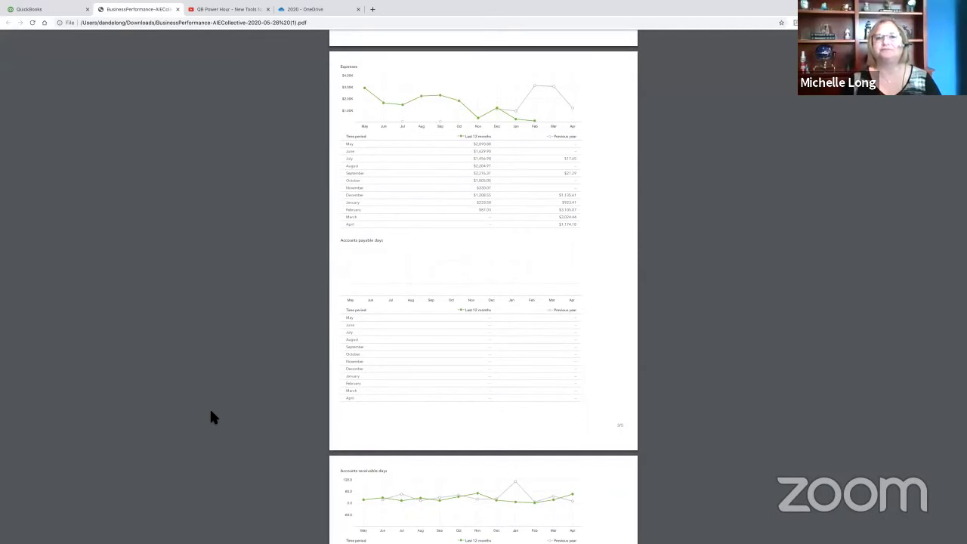
scroll(211, 413, up, 7)
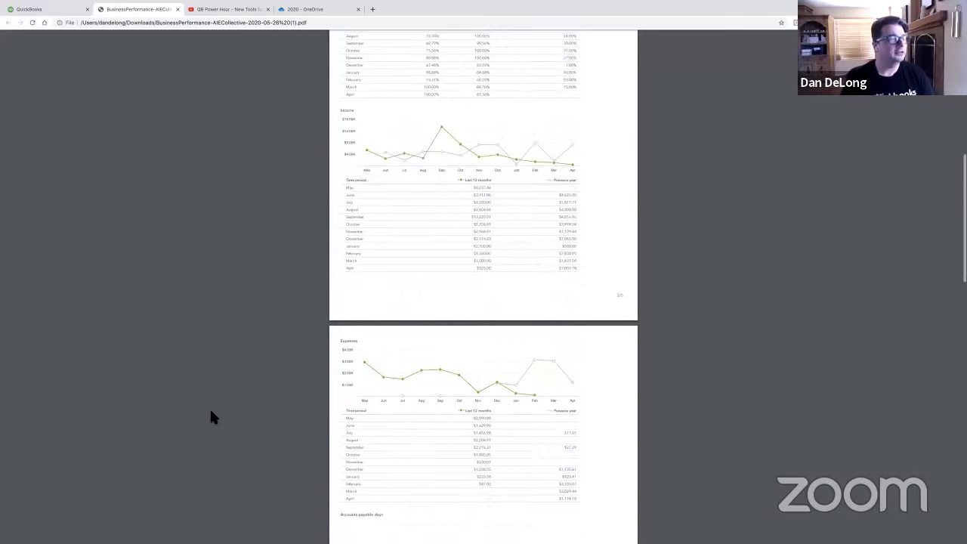
scroll(211, 412, up, 14)
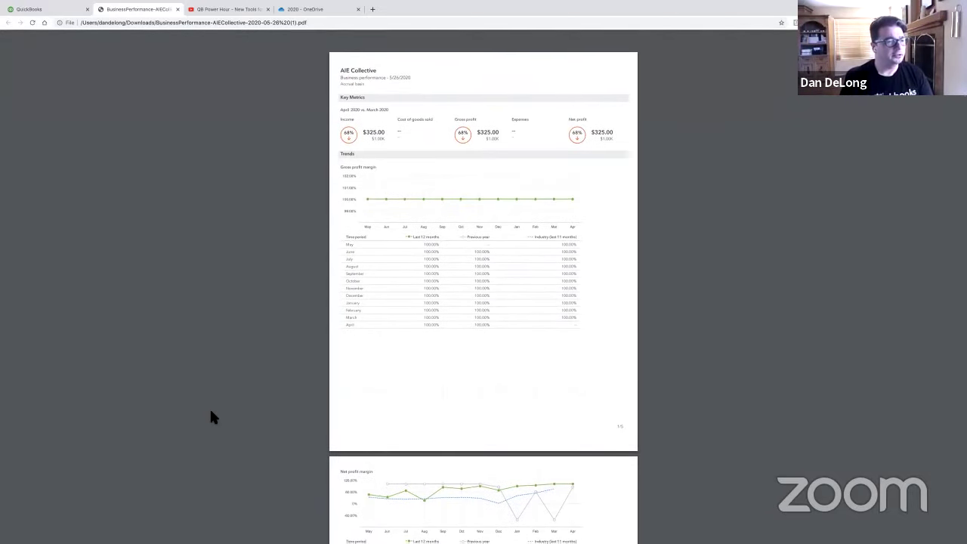
scroll(211, 411, down, 10)
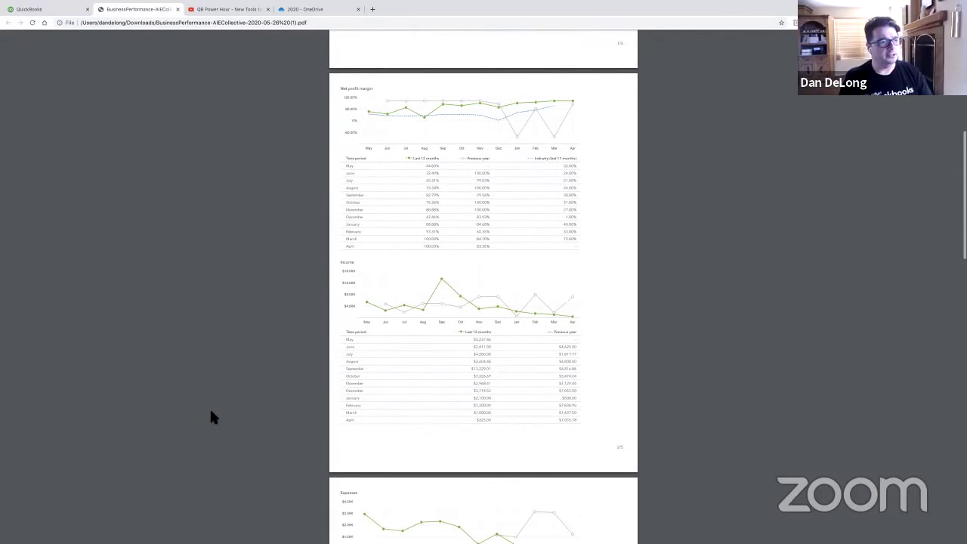
scroll(211, 412, down, 5)
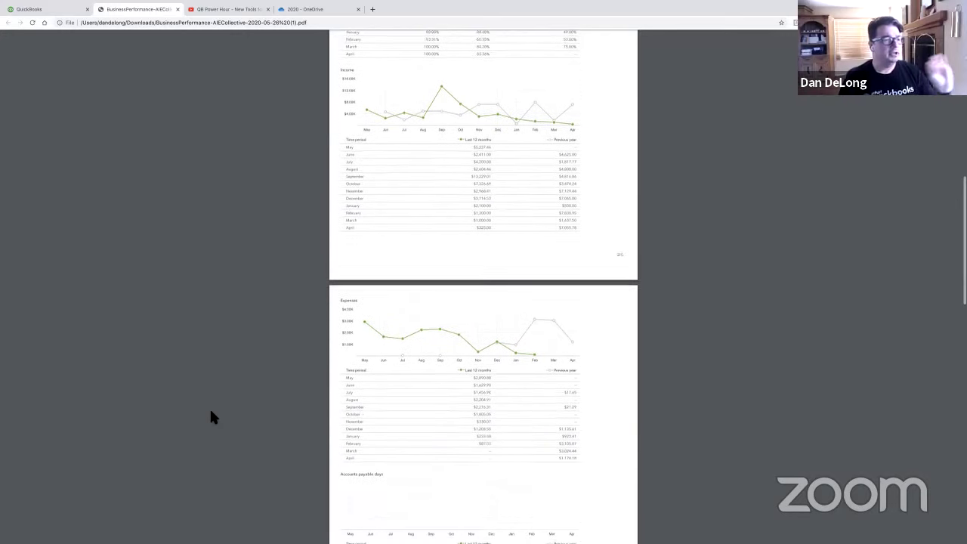
scroll(211, 412, down, 5)
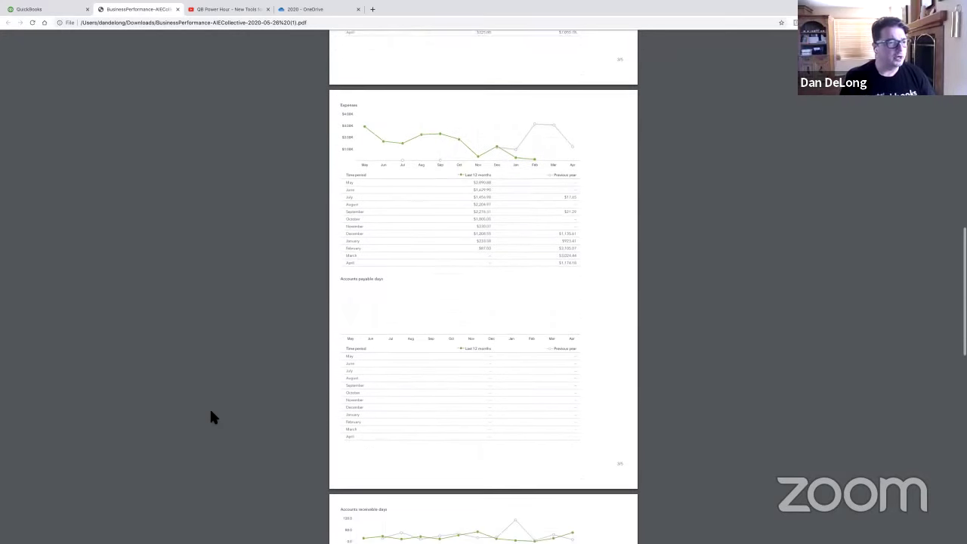
scroll(211, 413, down, 10)
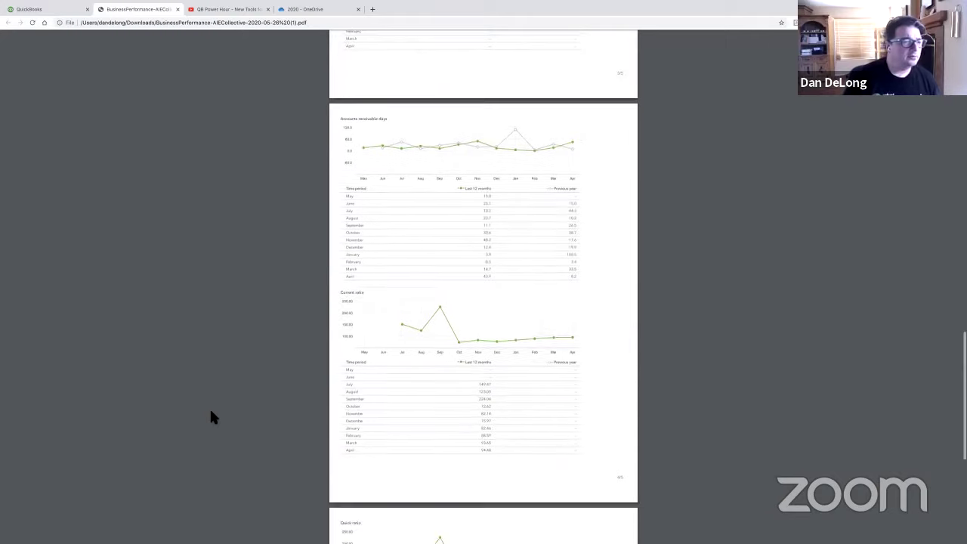
scroll(211, 412, down, 9)
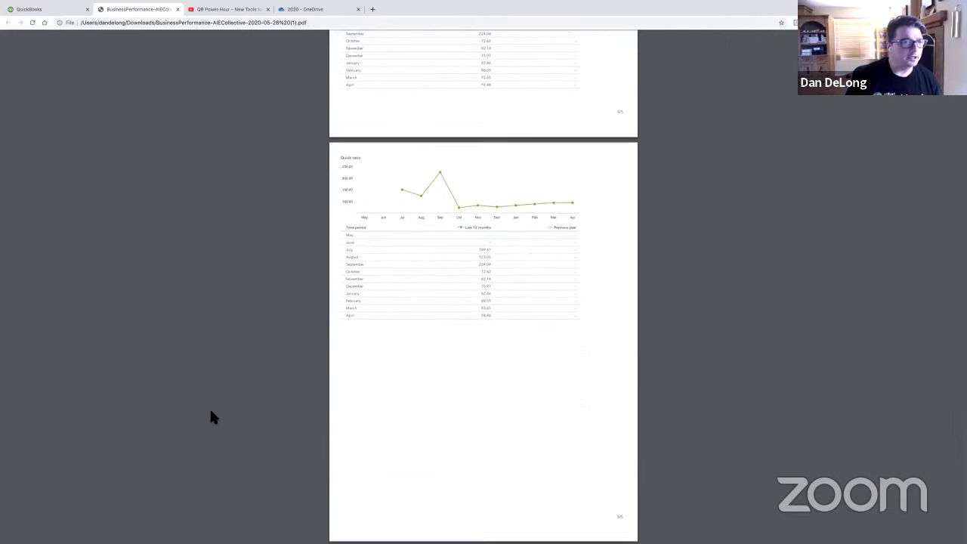
scroll(210, 411, up, 20)
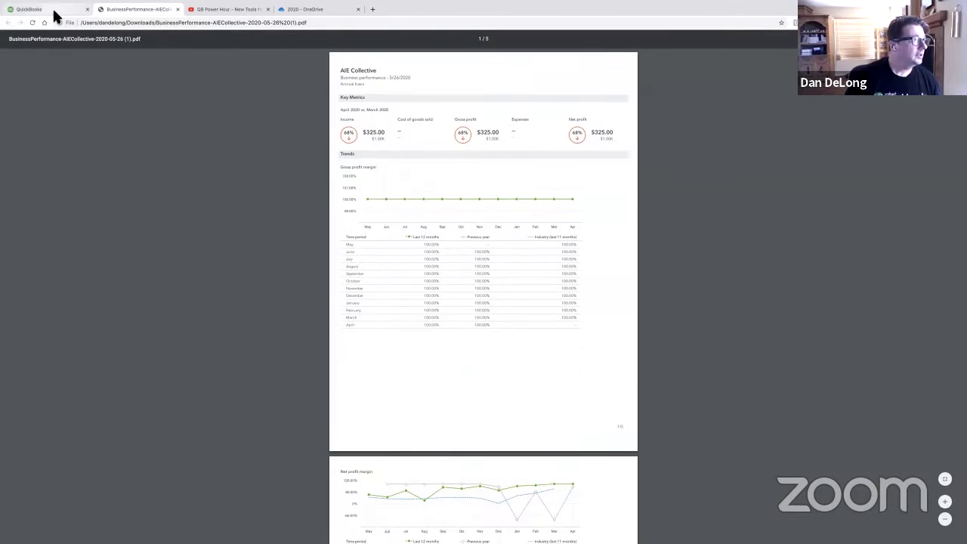
- View the December gross profit margin point on the Business performance page, and switch to the presentation slide about exporting
key(ctrl+shift+Tab)
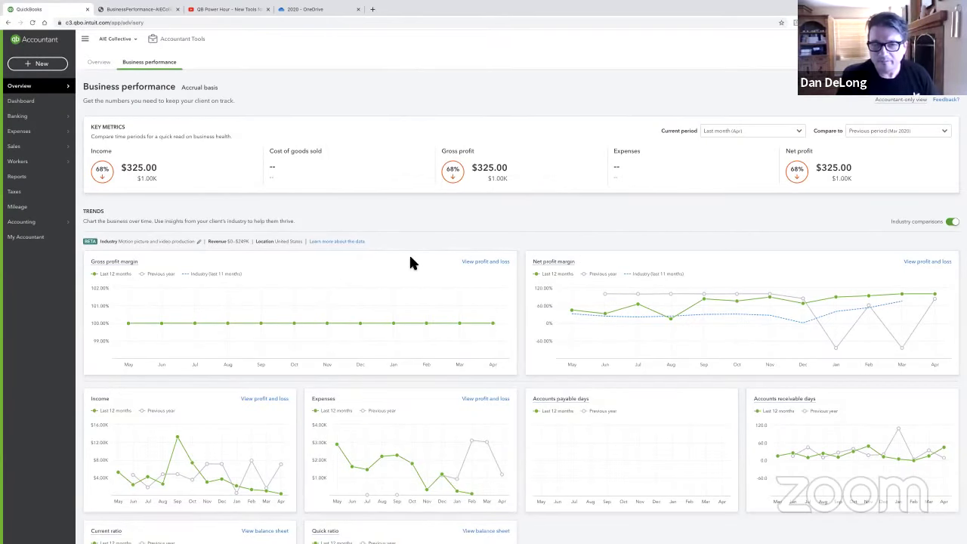
mouse_move(352, 298)
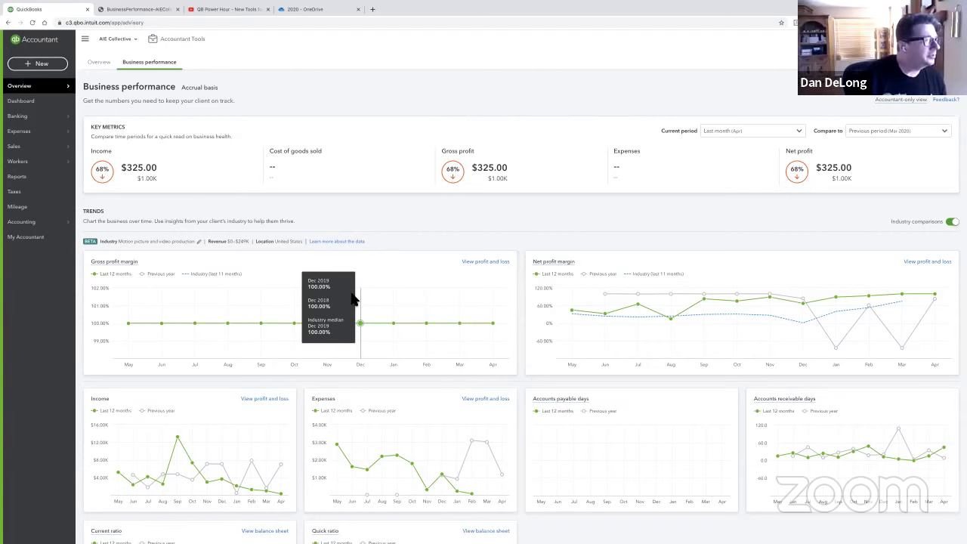
key(ctrl+Left)
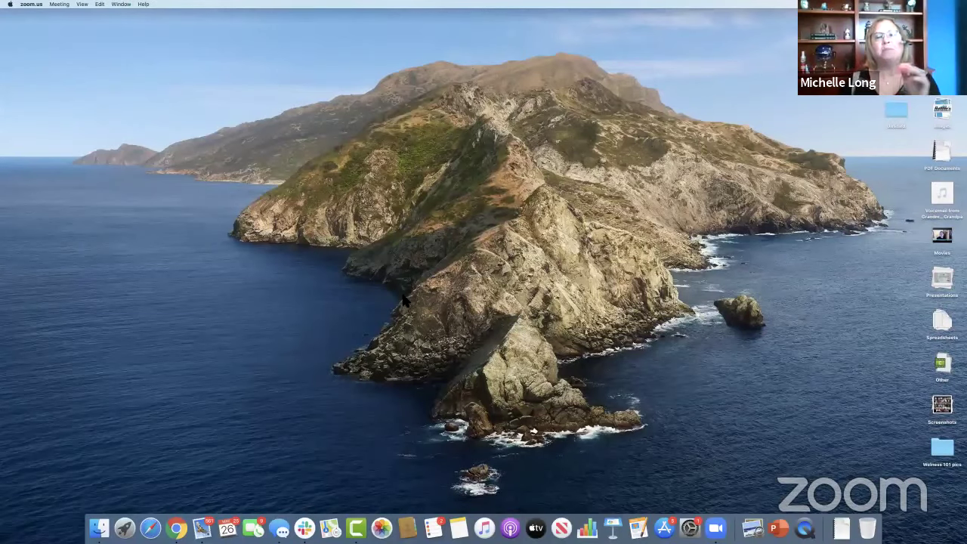
key(ctrl+Right)
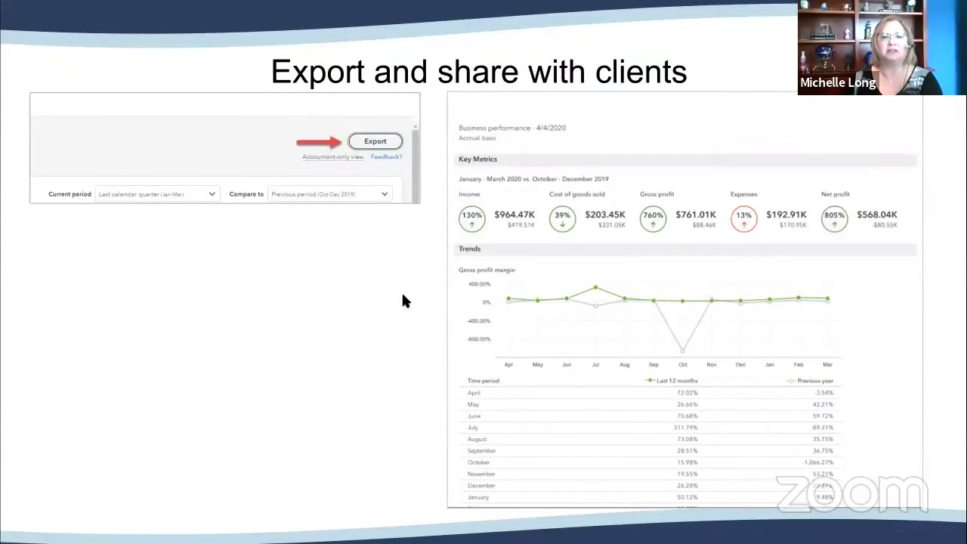